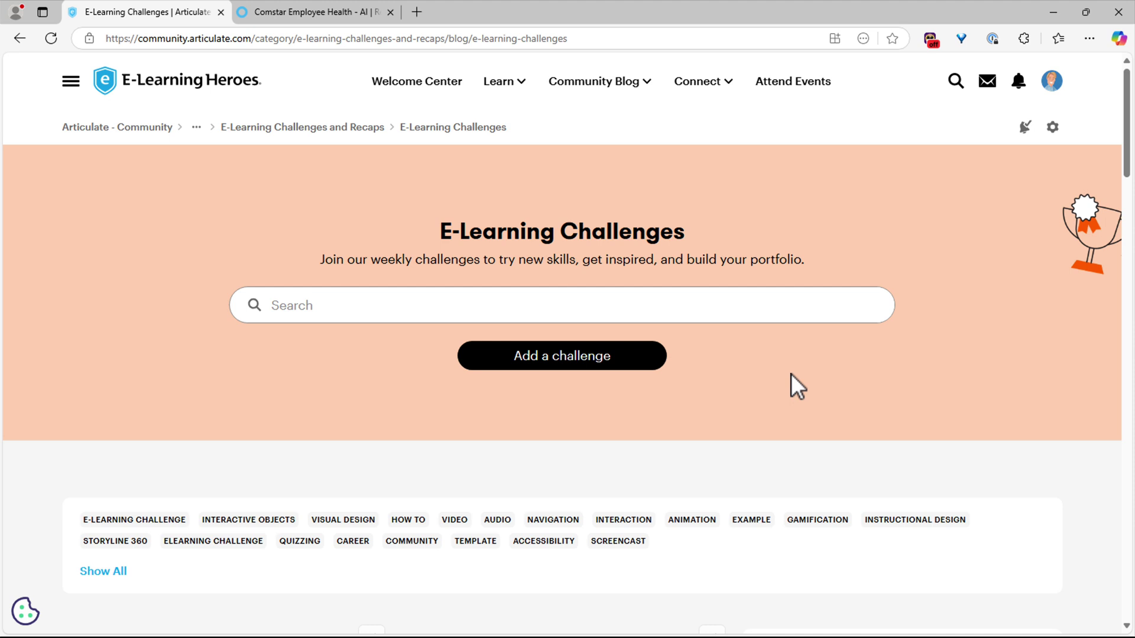
- Open the Showing Interactive Comparisons #500 challenge article and locate its Share Your Examples link
scroll(791, 378, "down", 5)
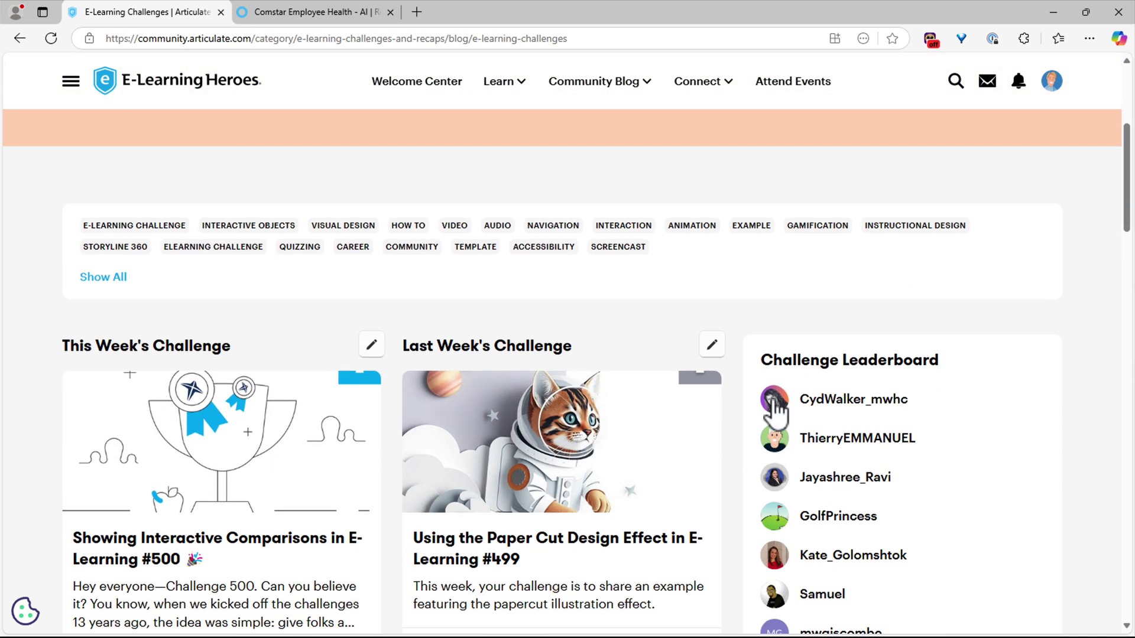
scroll(299, 442, "down", 1)
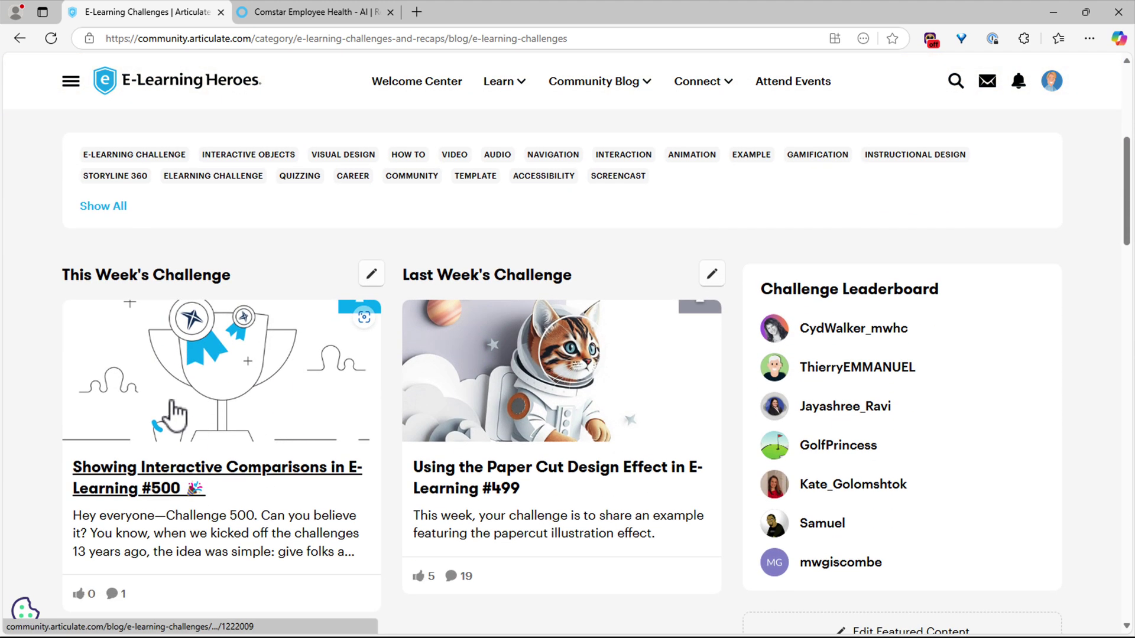
left_click(186, 364)
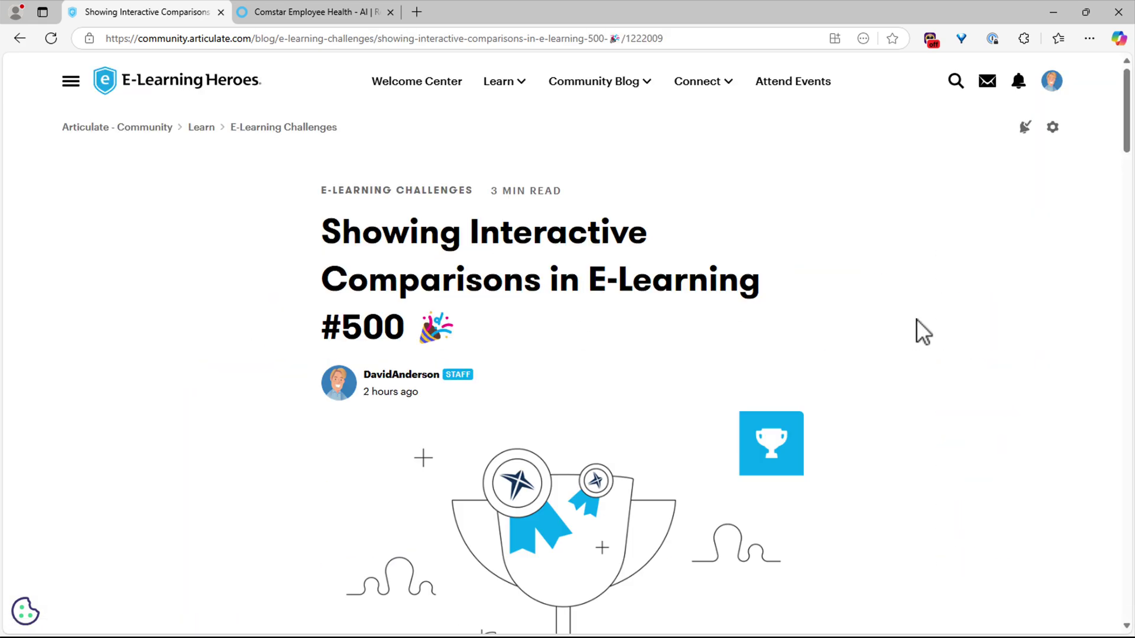
left_click_drag(1125, 114, 1097, 524)
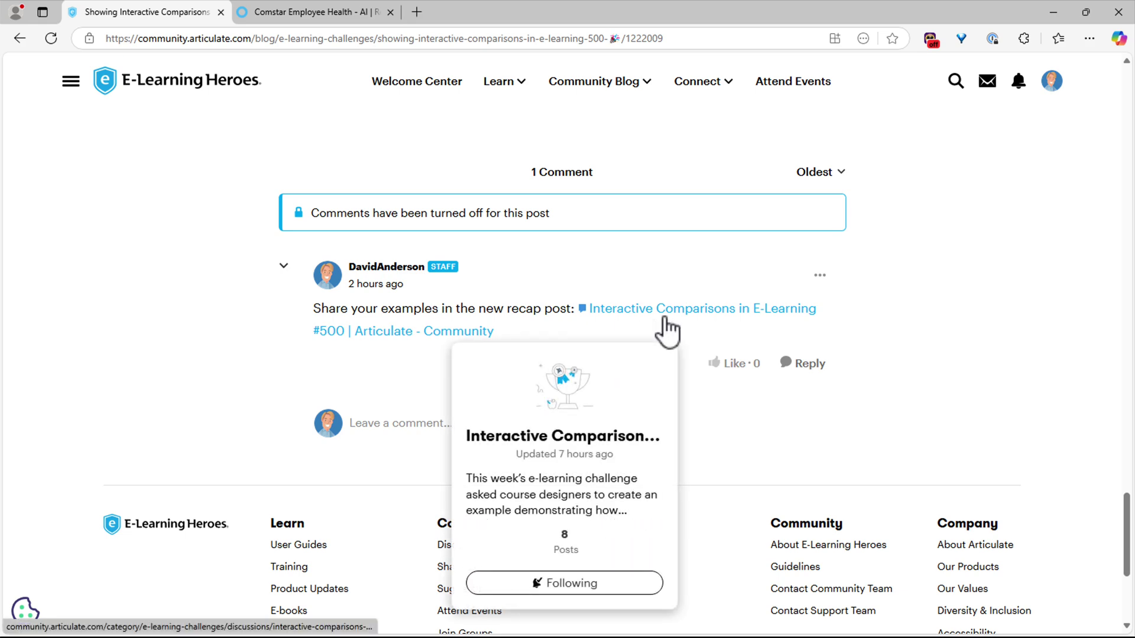
scroll(857, 392, "up", 8)
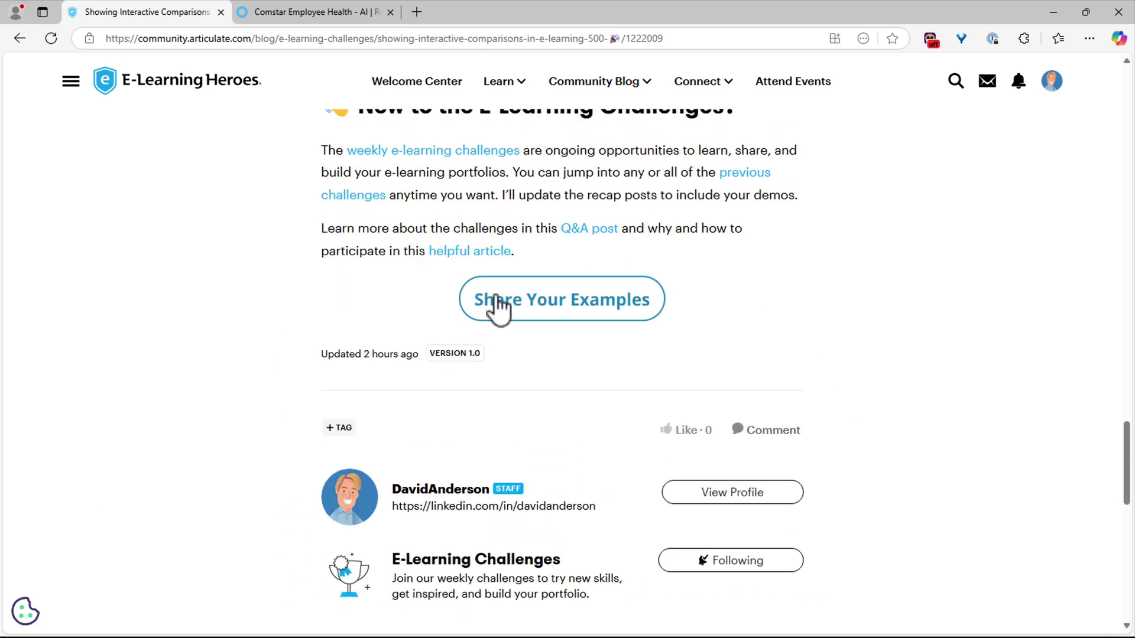
mouse_move(550, 324)
scroll(849, 338, "up", 2)
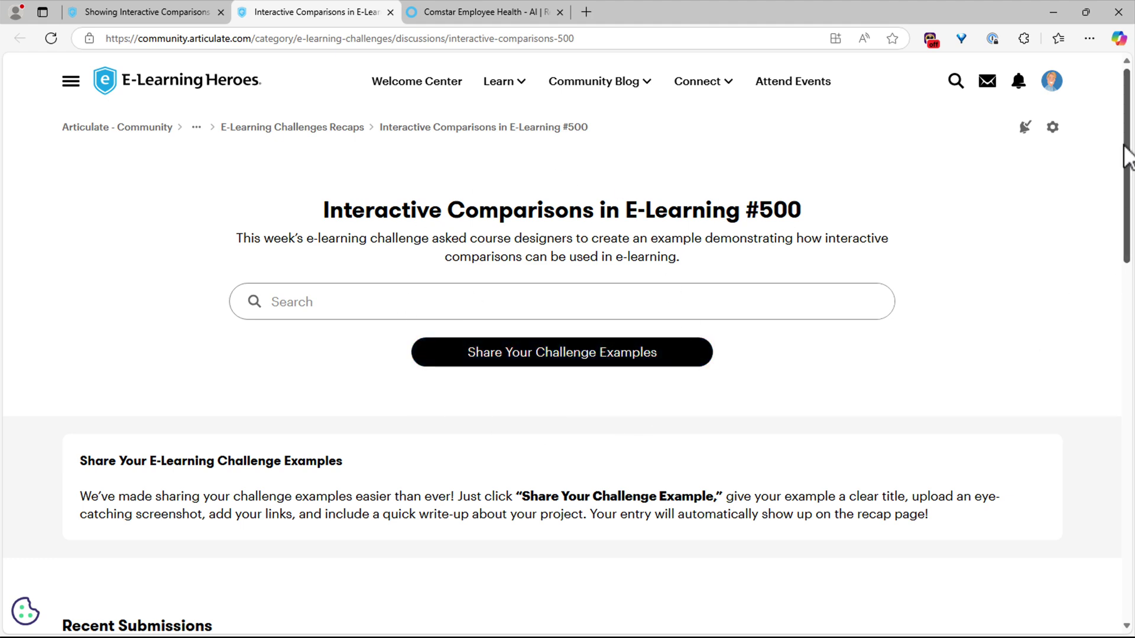
- Browse the #500 recap page's Recent Submissions, like the aircraft and world-map comparisons, then return to the top
left_click_drag(1124, 142, 1113, 315)
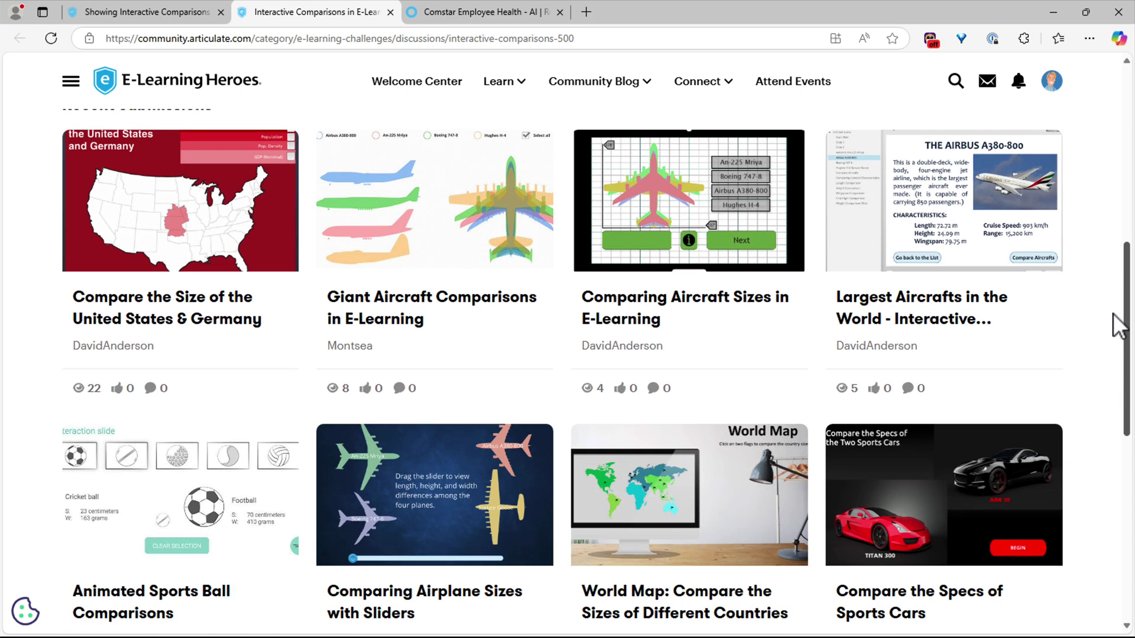
left_click_drag(1113, 313, 1113, 319)
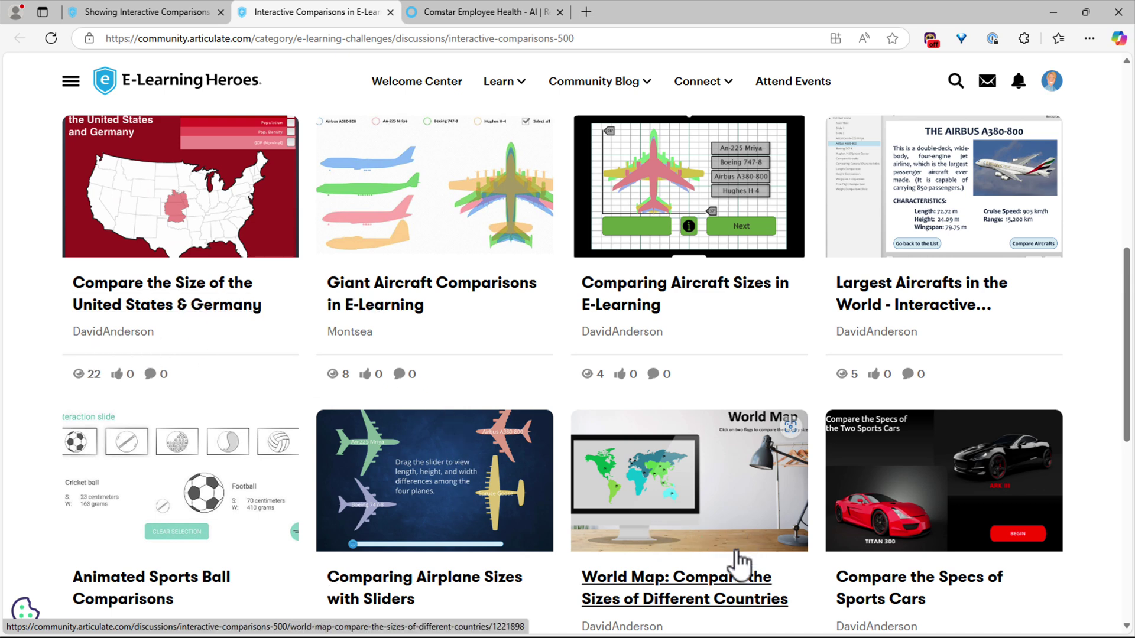
scroll(617, 438, "up", 2)
scroll(618, 438, "up", 6)
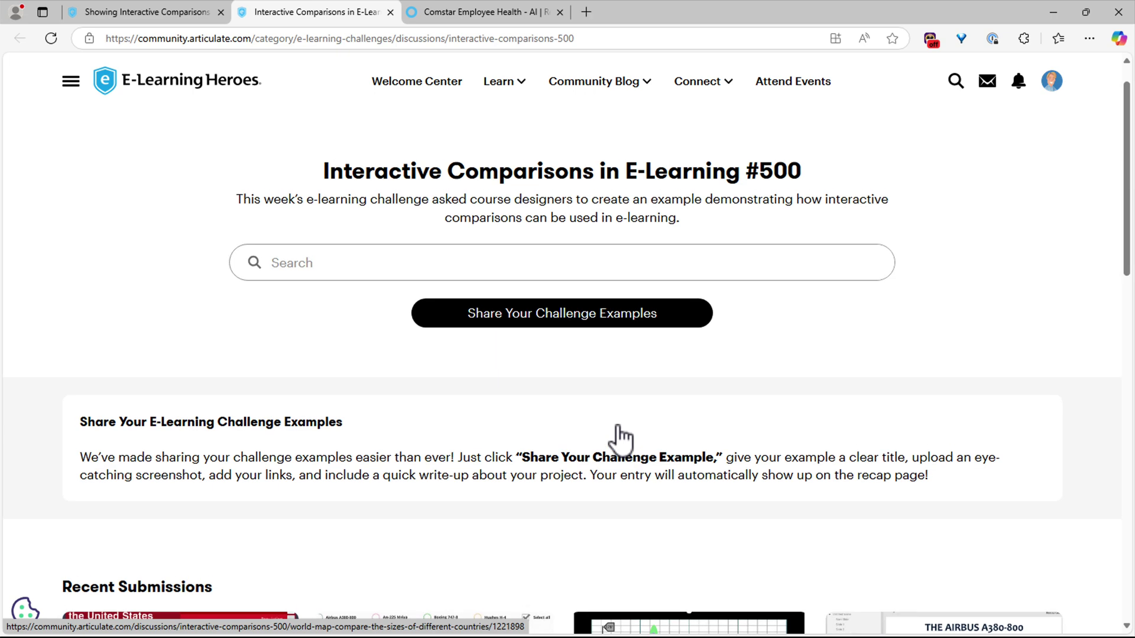
- Start a new #500 discussion and paste the title 'Why Wellness Matters: Interactive Slider Comparison'
left_click(571, 322)
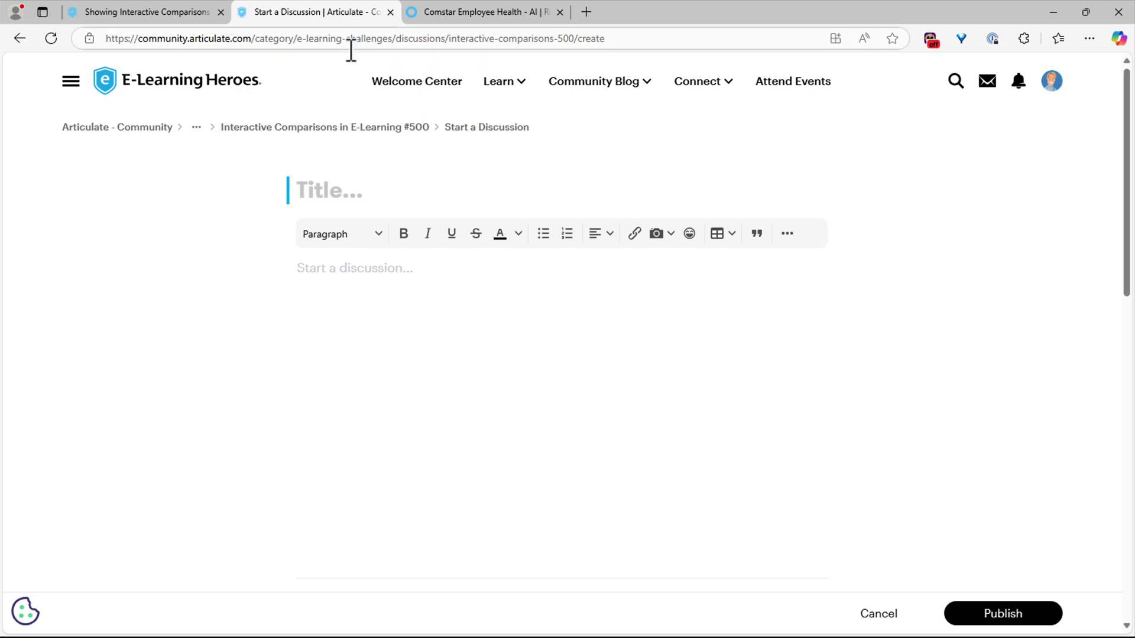
left_click(432, 39)
left_click(724, 375)
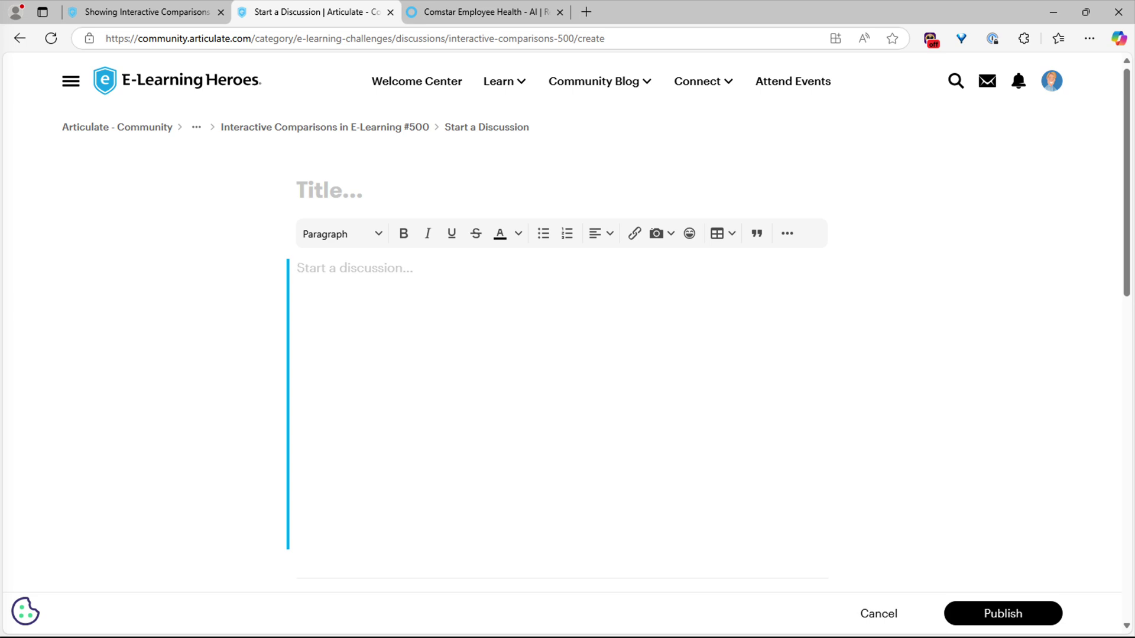
left_click(331, 191)
type("Why Wellness Matters: Interactive Slider Comparison")
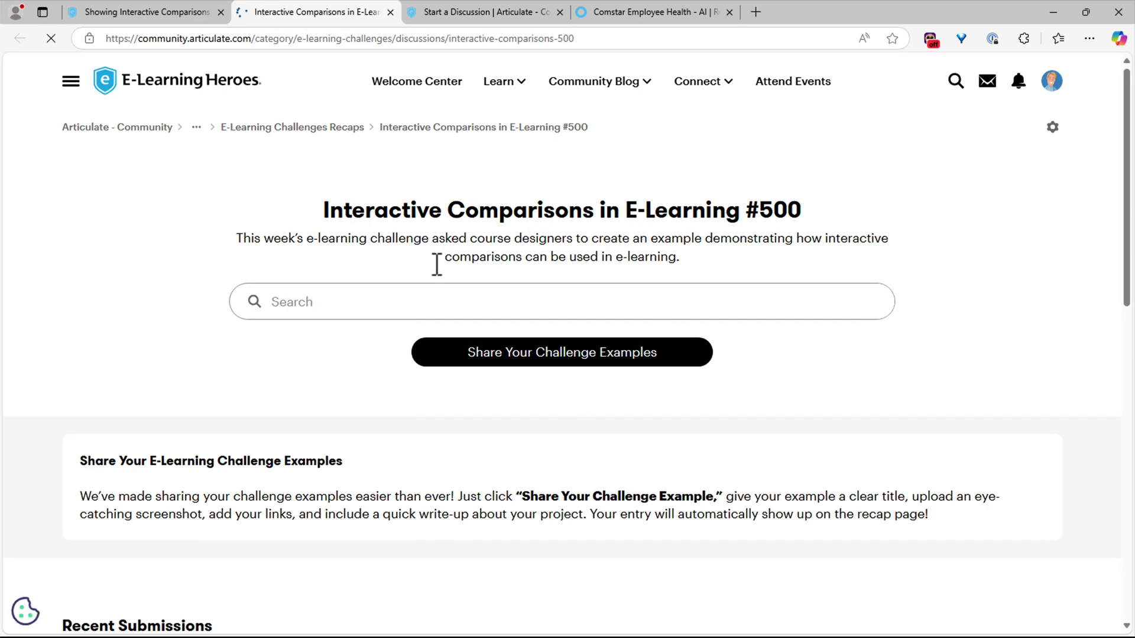
scroll(436, 274, "down", 5)
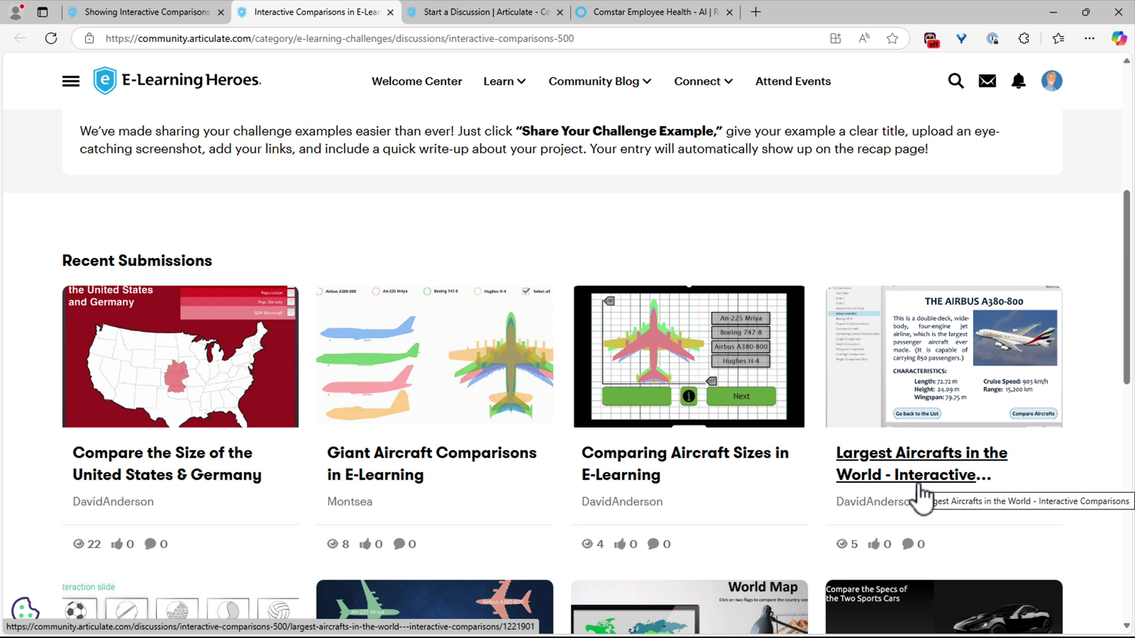
left_click(427, 13)
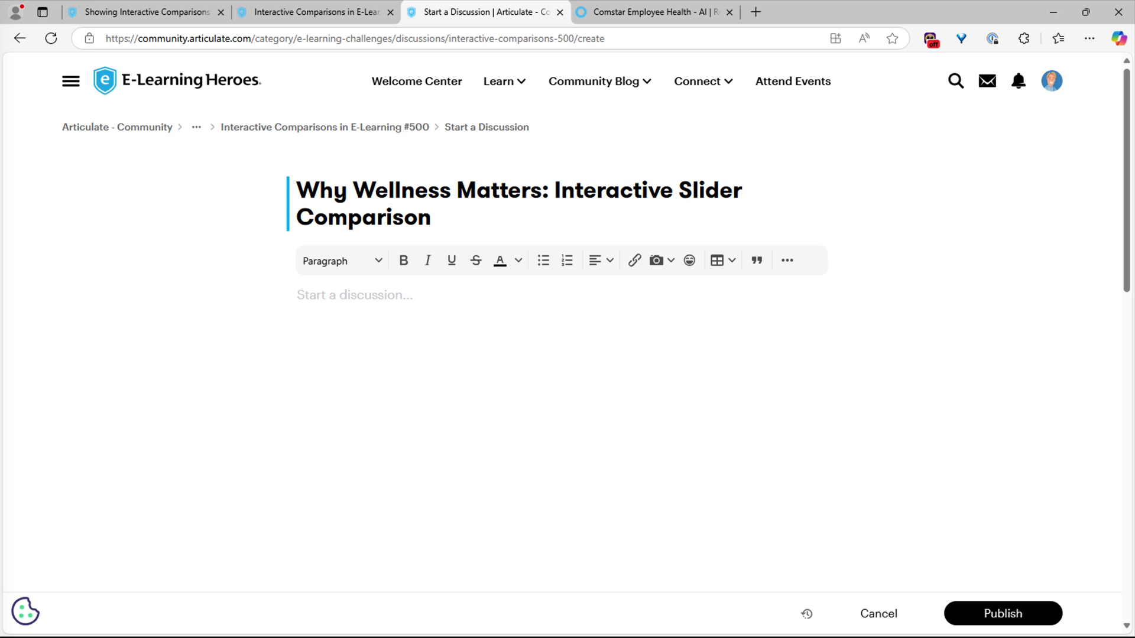
- Upload Why-Wellness-Matters-Comparison-Slider.png into the post body and type 'View the example' below it
left_click(363, 323)
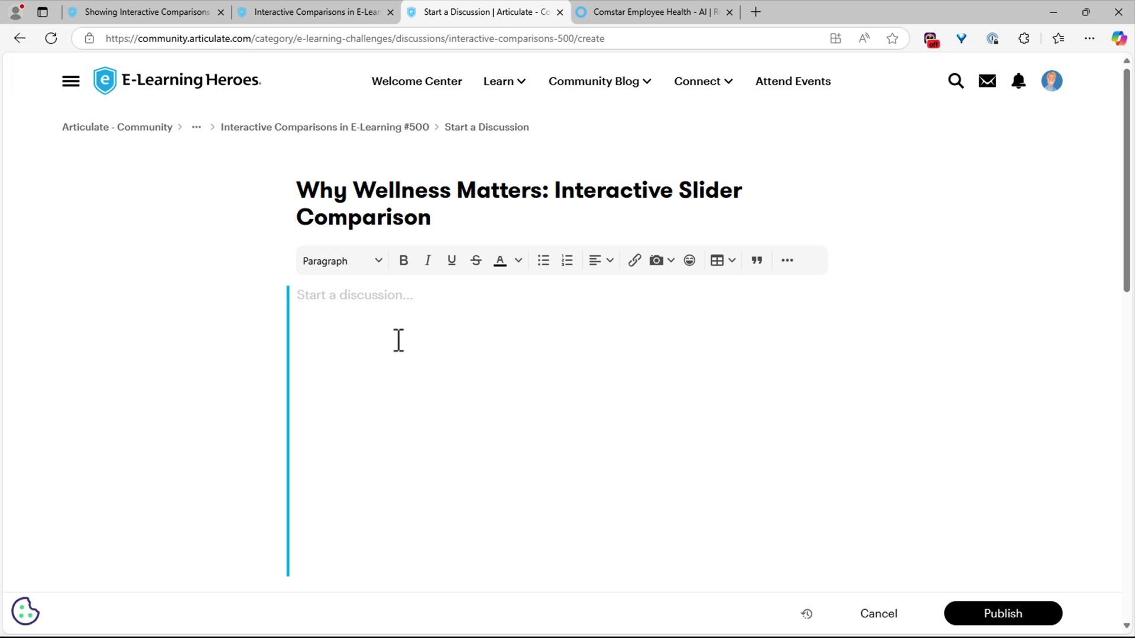
left_click(665, 268)
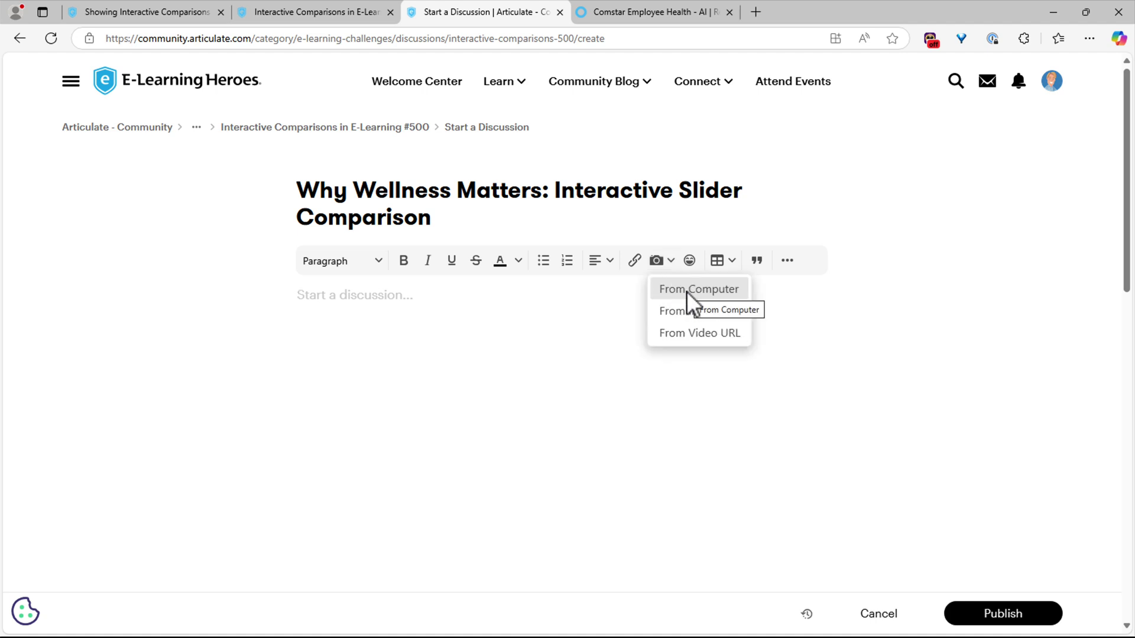
left_click(687, 291)
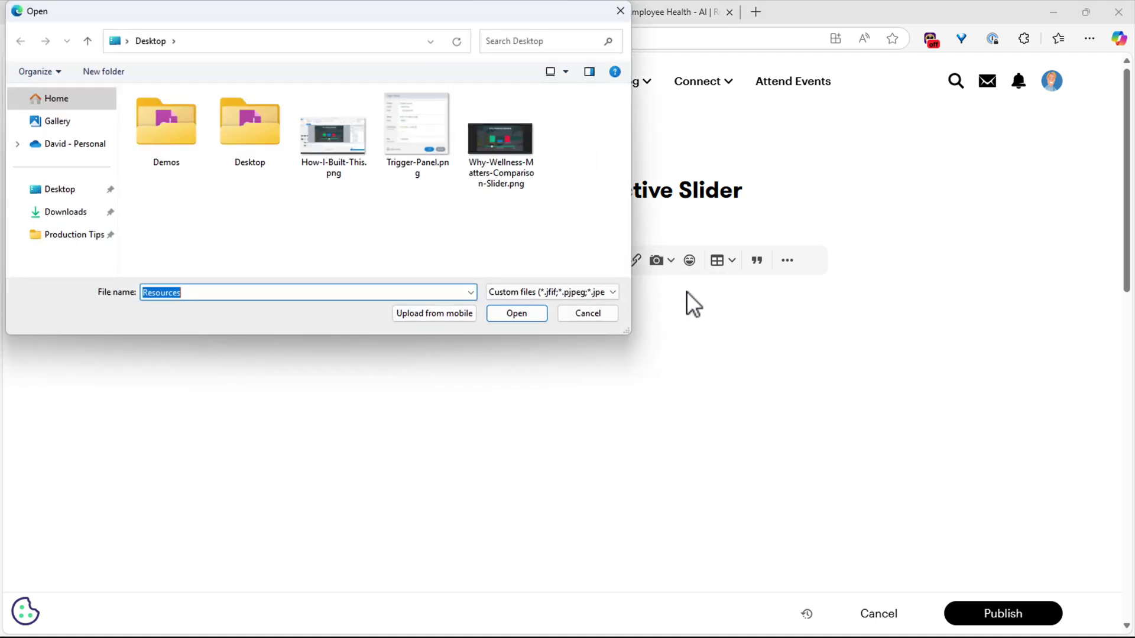
left_click(505, 147)
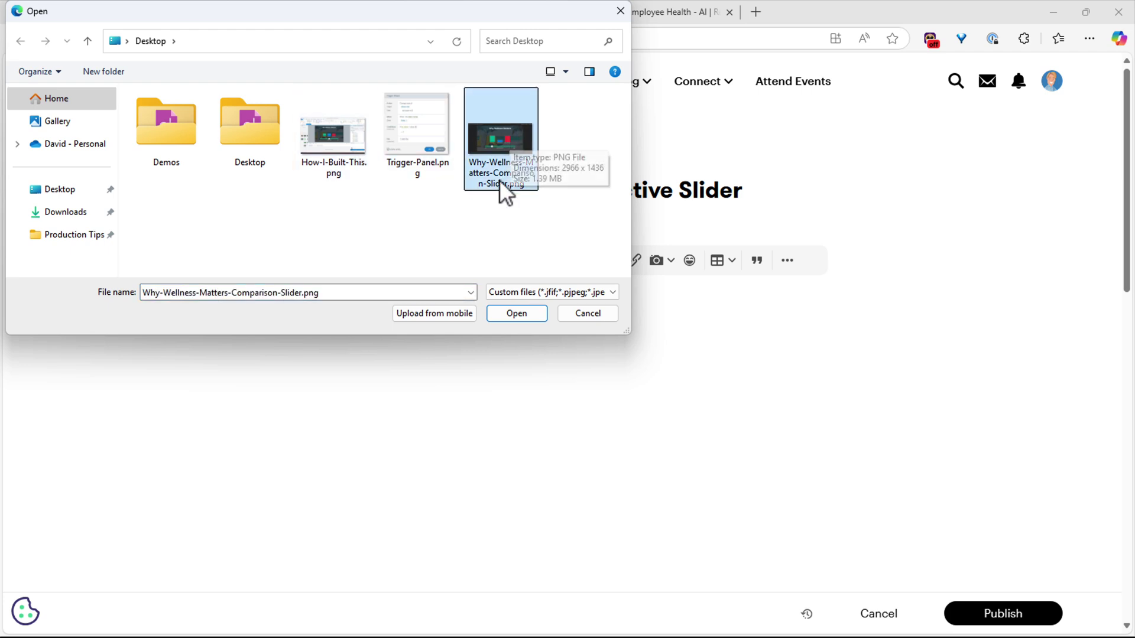
left_click(529, 317)
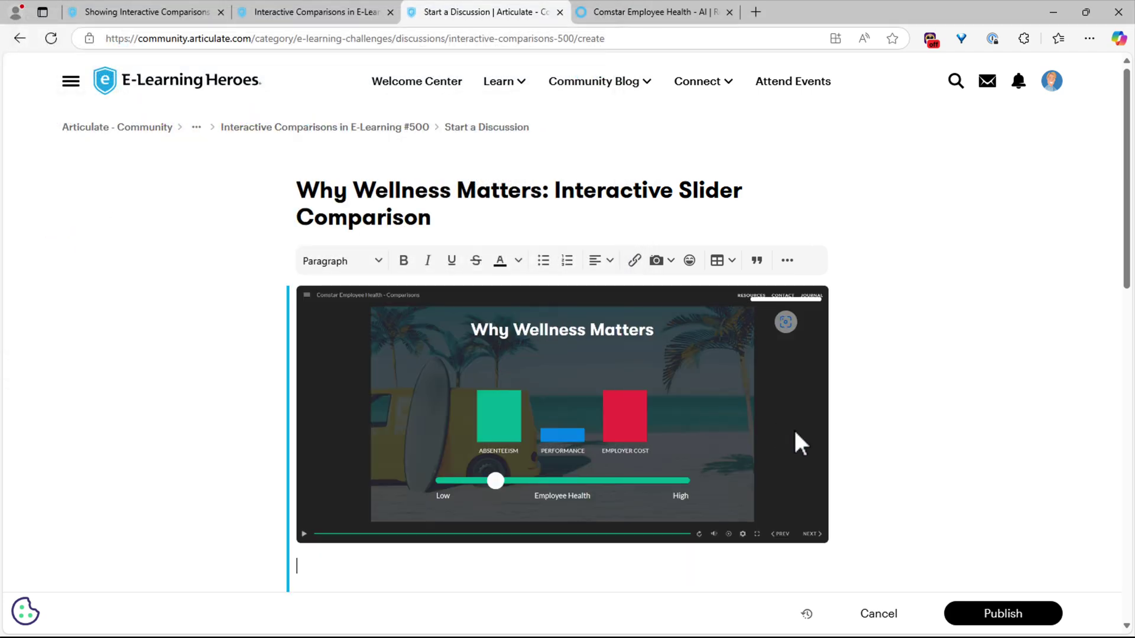
type("View")
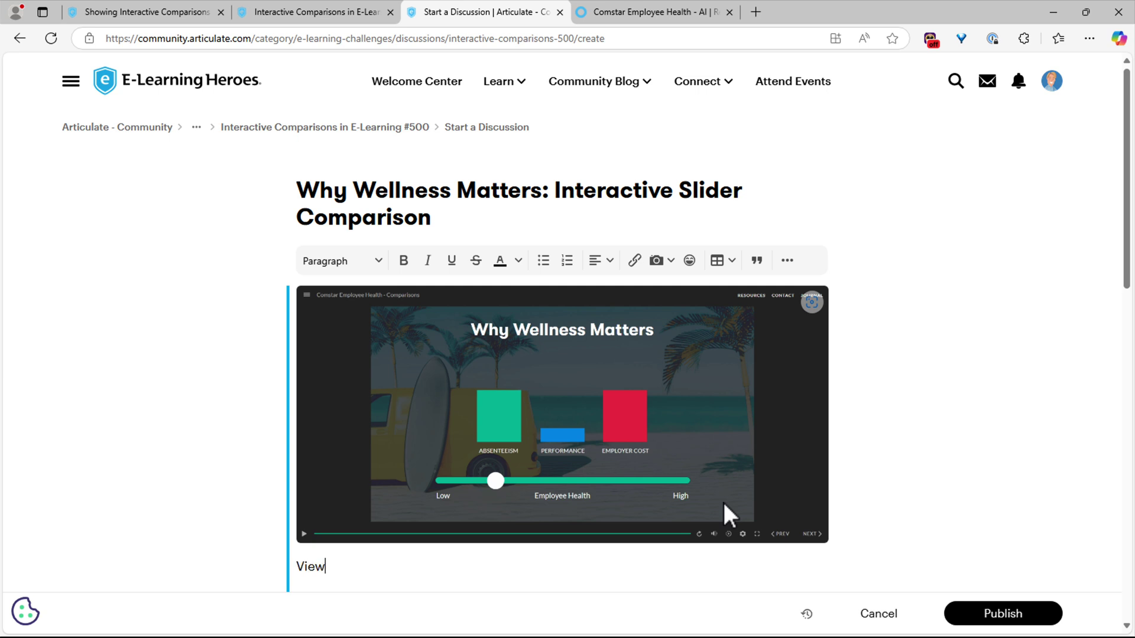
type(" the example")
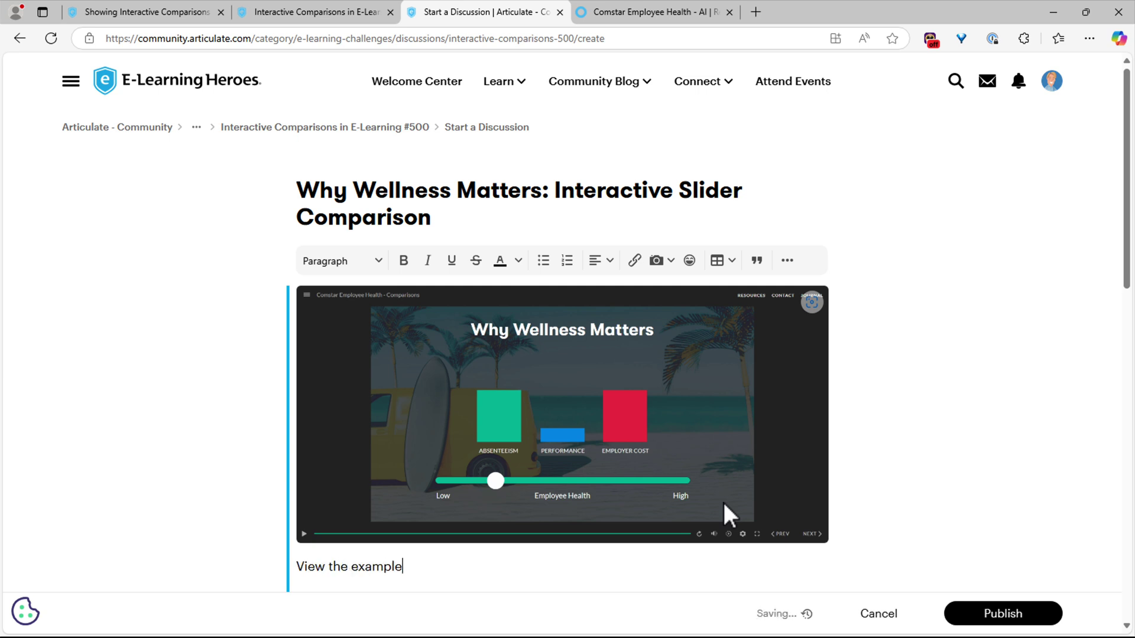
- Copy the published example's web address and return to the draft
left_click(645, 17)
left_click(638, 37)
left_click(505, 14)
- Turn the 'View the example' line into a link to the published example
left_click_drag(403, 568, 290, 576)
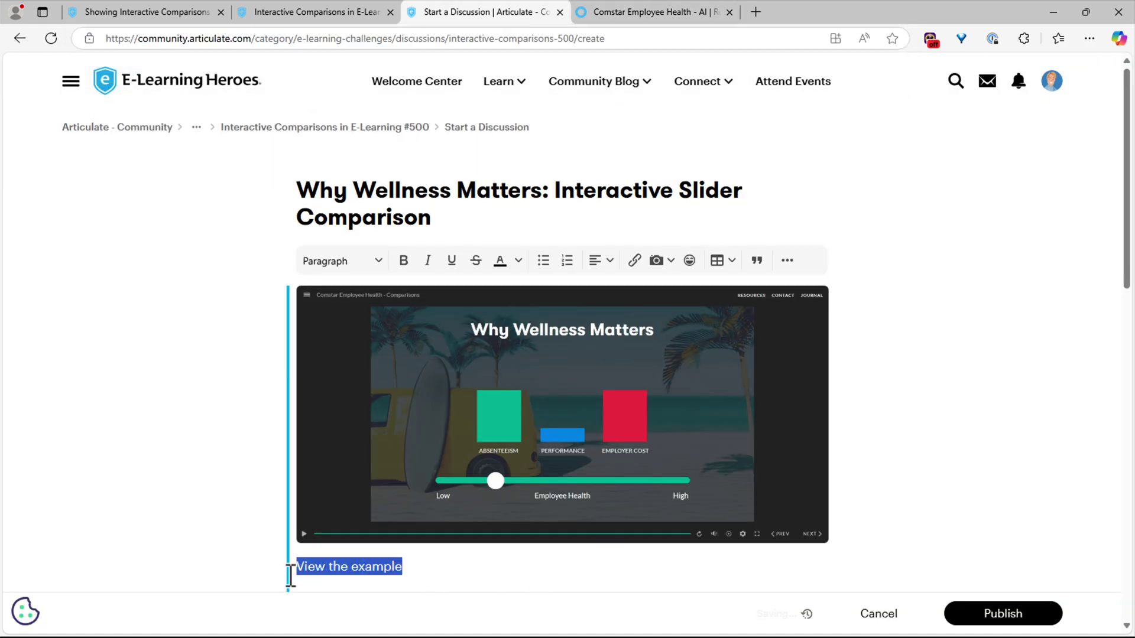
key("ctrl+k")
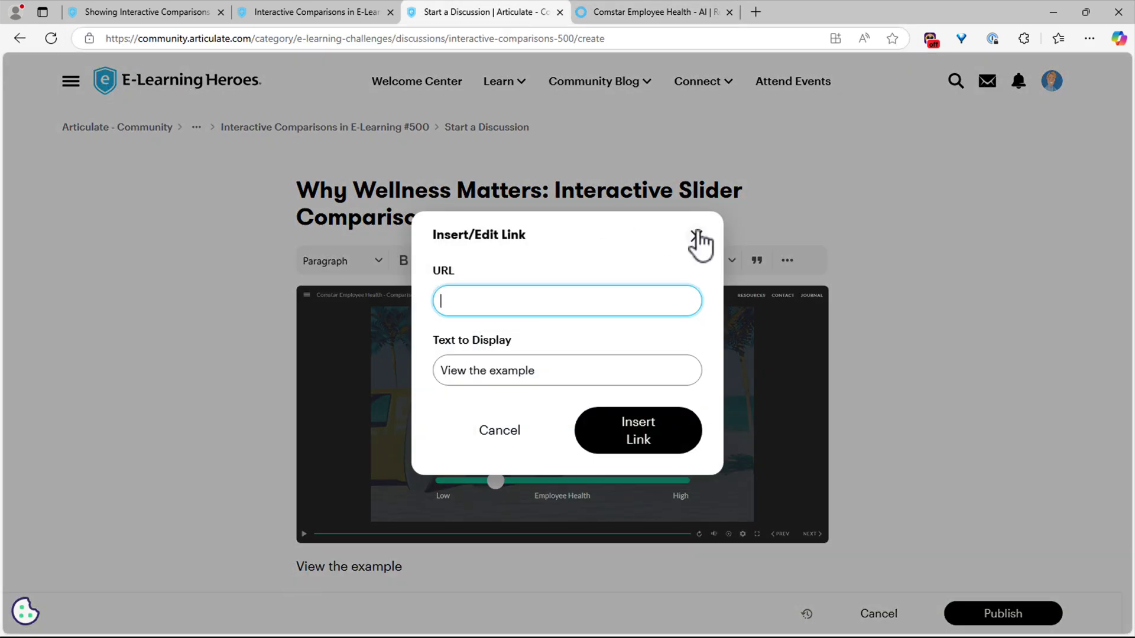
left_click(696, 236)
scroll(668, 274, "down", 3)
left_click_drag(456, 417, 300, 416)
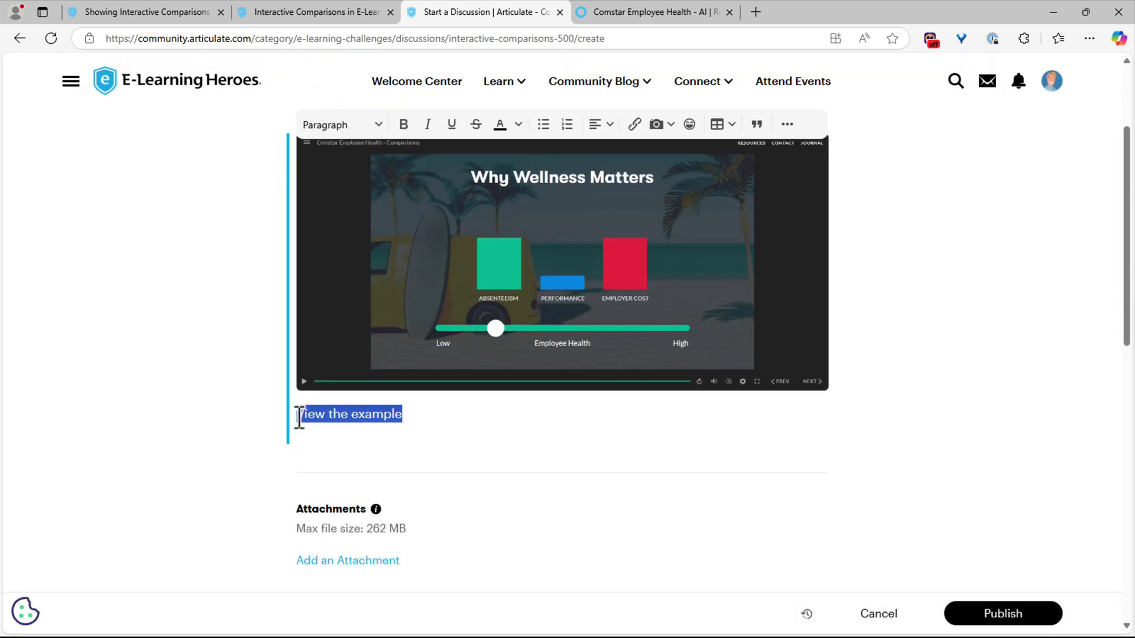
left_click(636, 129)
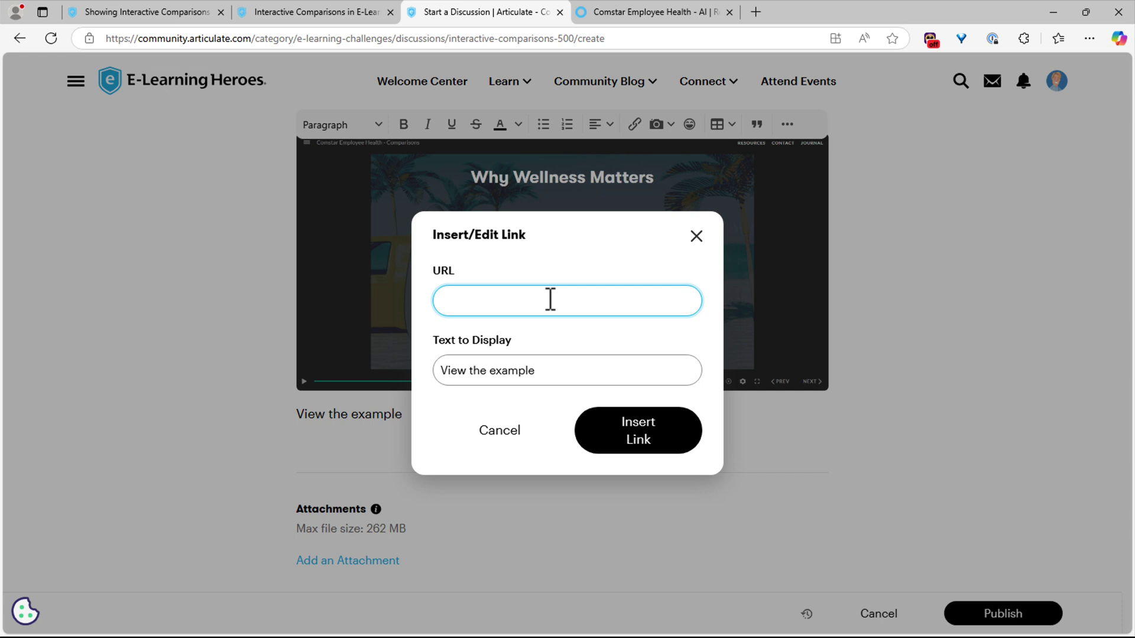
key("ctrl+v")
left_click(634, 438)
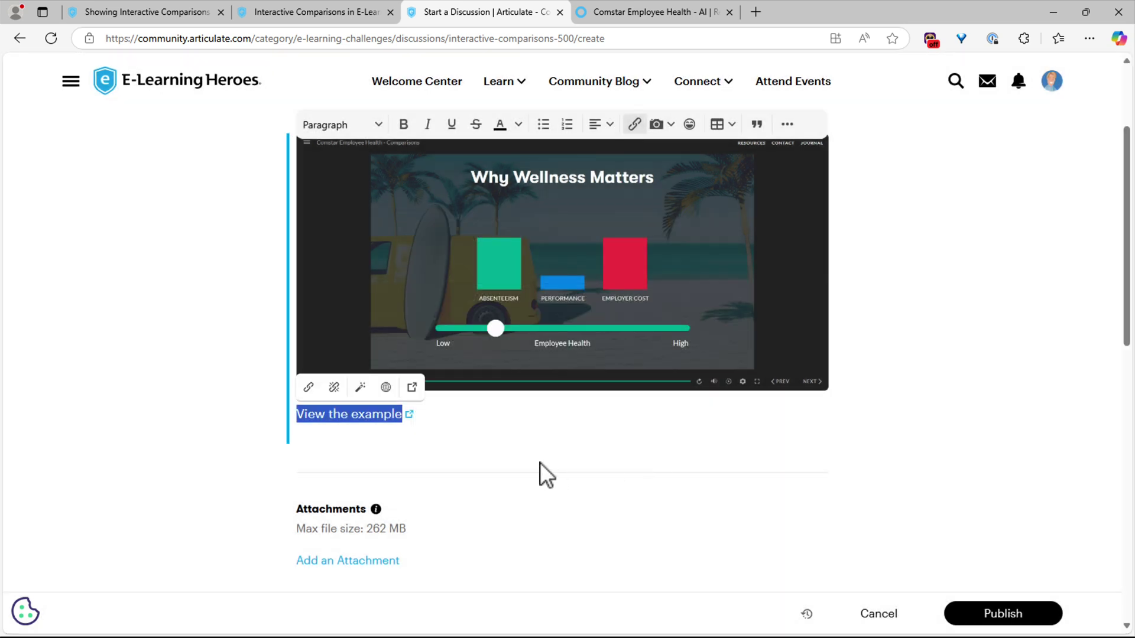
- Link the embedded screenshot to the same example URL and start a new paragraph below
left_click(558, 268)
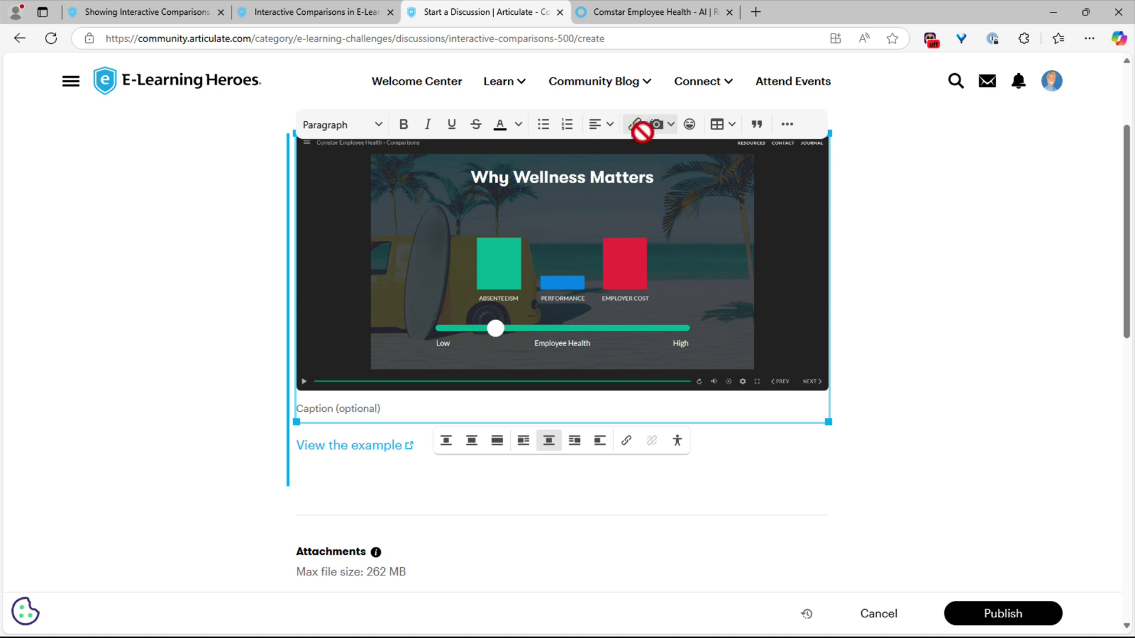
left_click(626, 441)
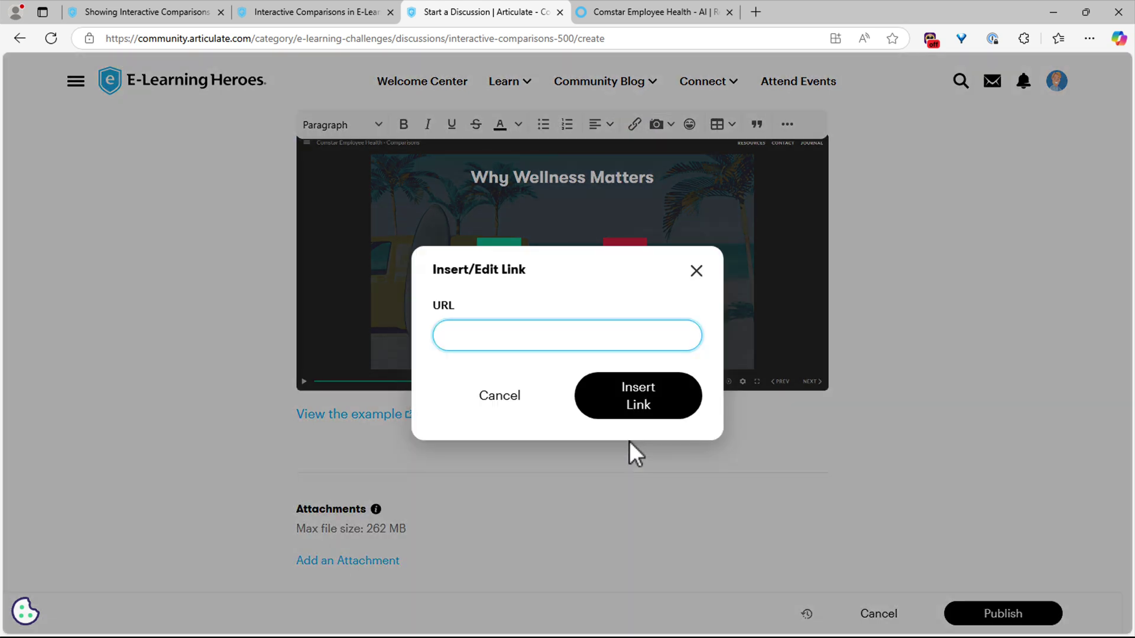
key("ctrl+v")
left_click(656, 407)
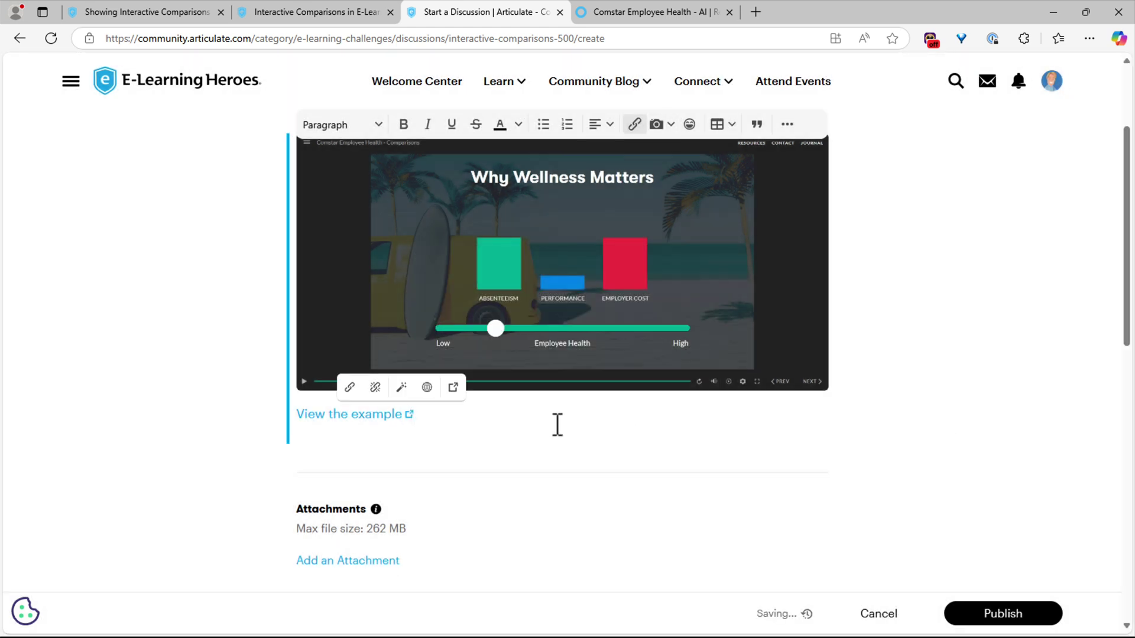
key("Return")
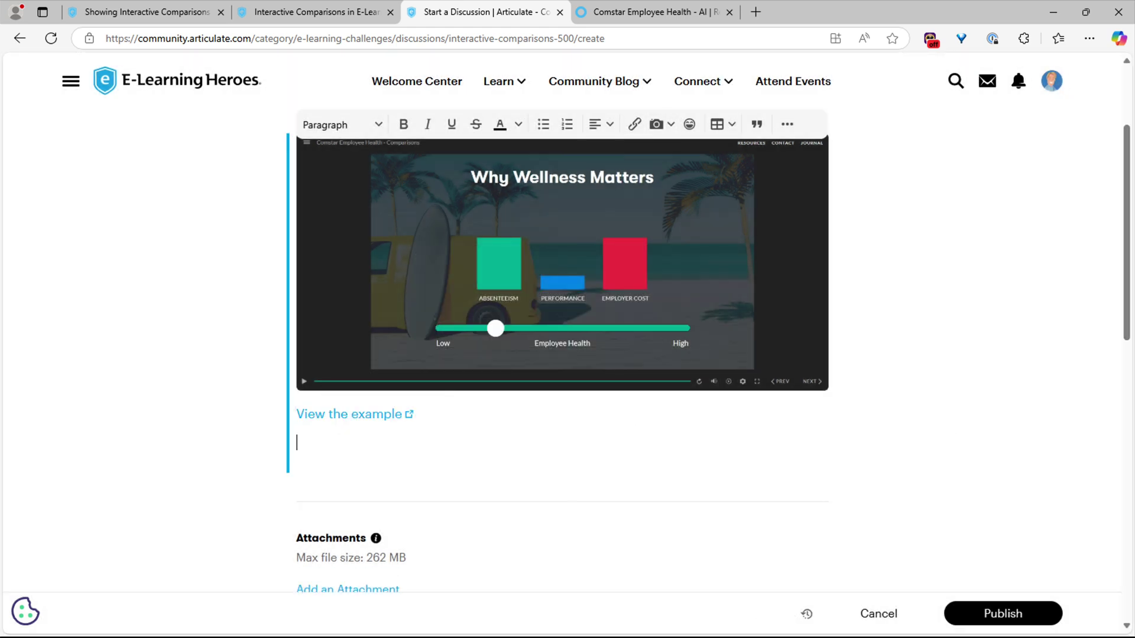
- Paste the description paragraph and add a 'Description' Heading 3 above it
type("Here’s my demo for this week’s challenge. It’s an interactive graphic from a fictional employee health and wellness course. For the comparison, I focused on why wellness matters, using three bar charts and a slider to show the relationship between employee health and key business outcomes.")
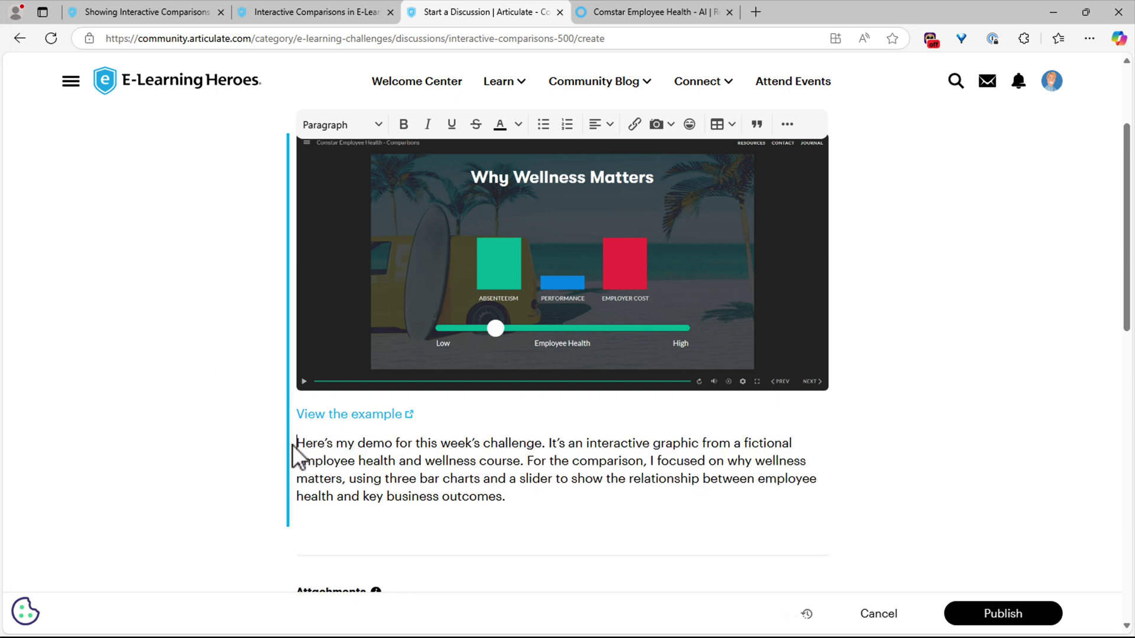
type("D")
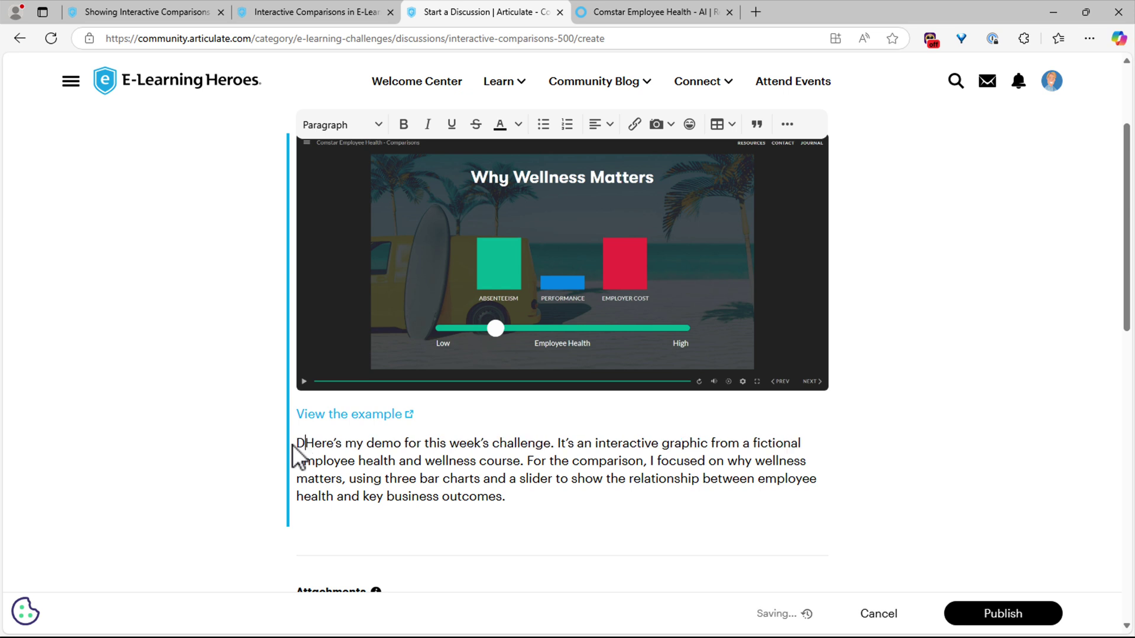
type("escri")
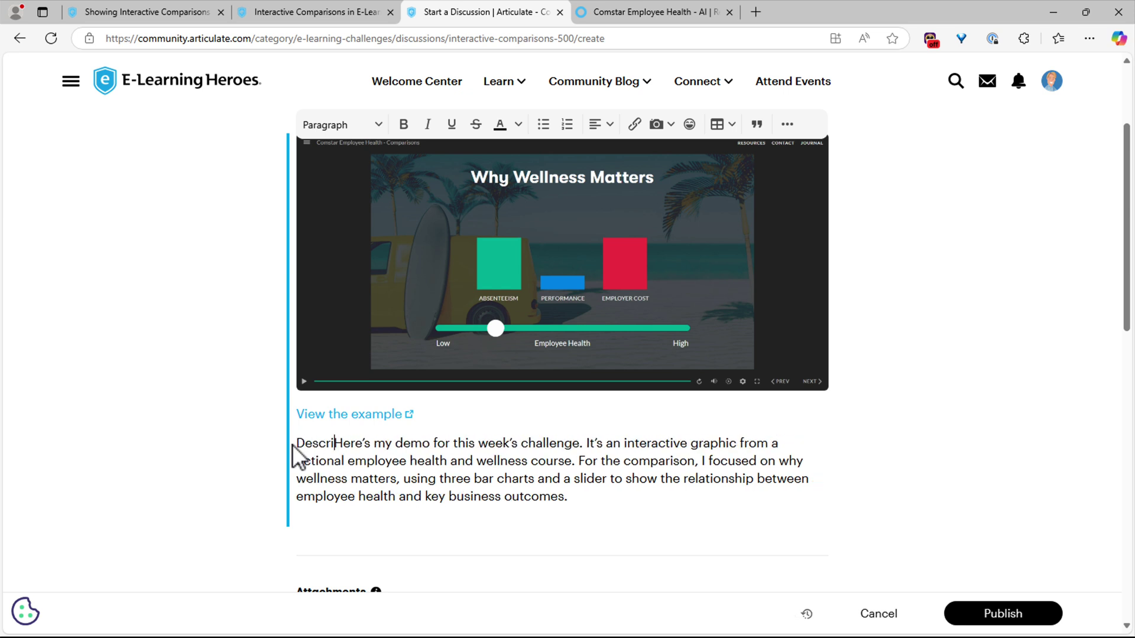
type("ption")
key("Return")
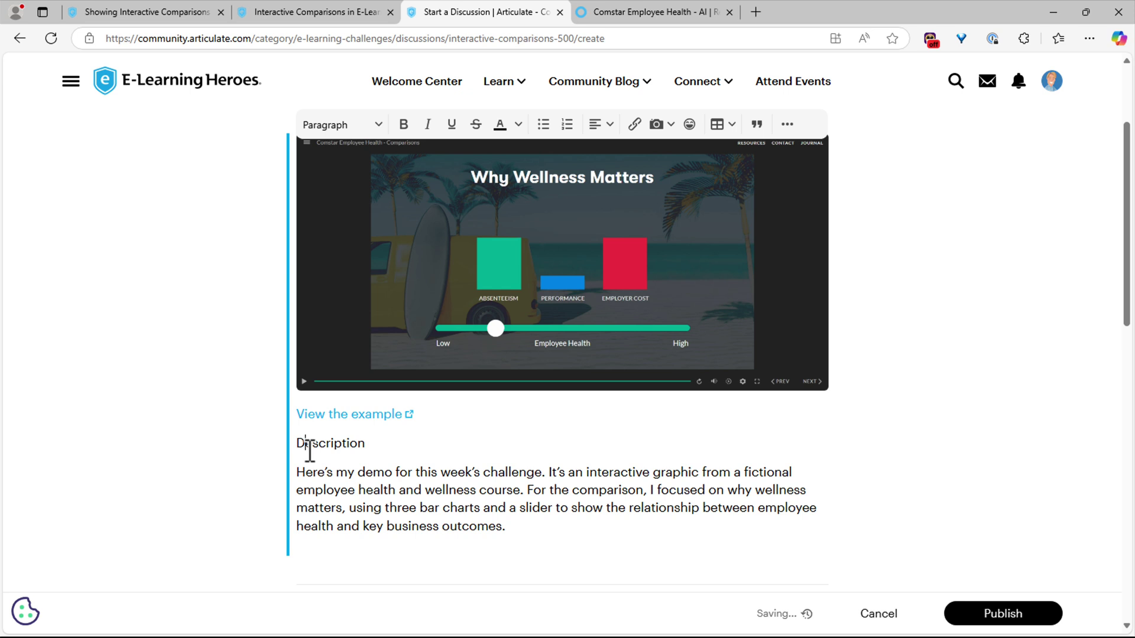
left_click(342, 126)
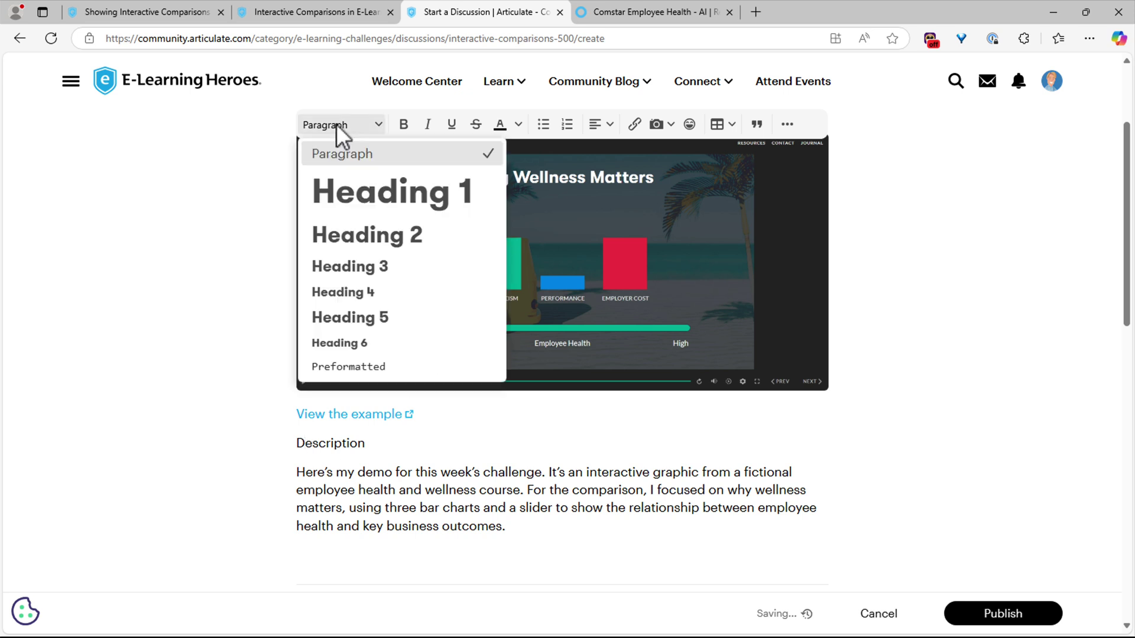
left_click(363, 274)
left_click(542, 558)
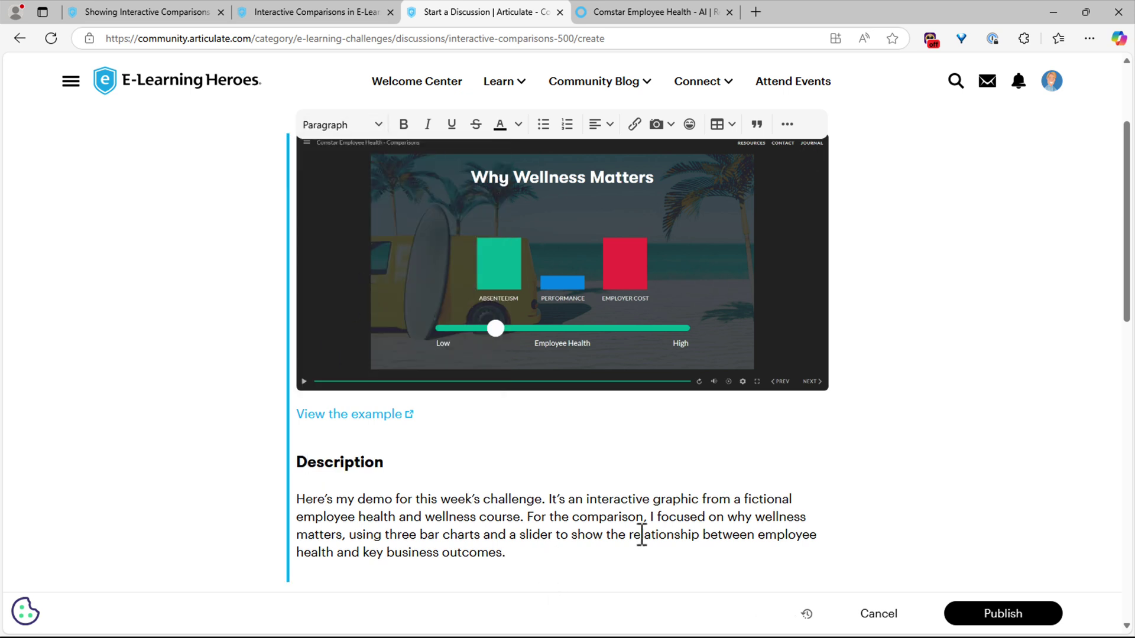
scroll(588, 469, "down", 5)
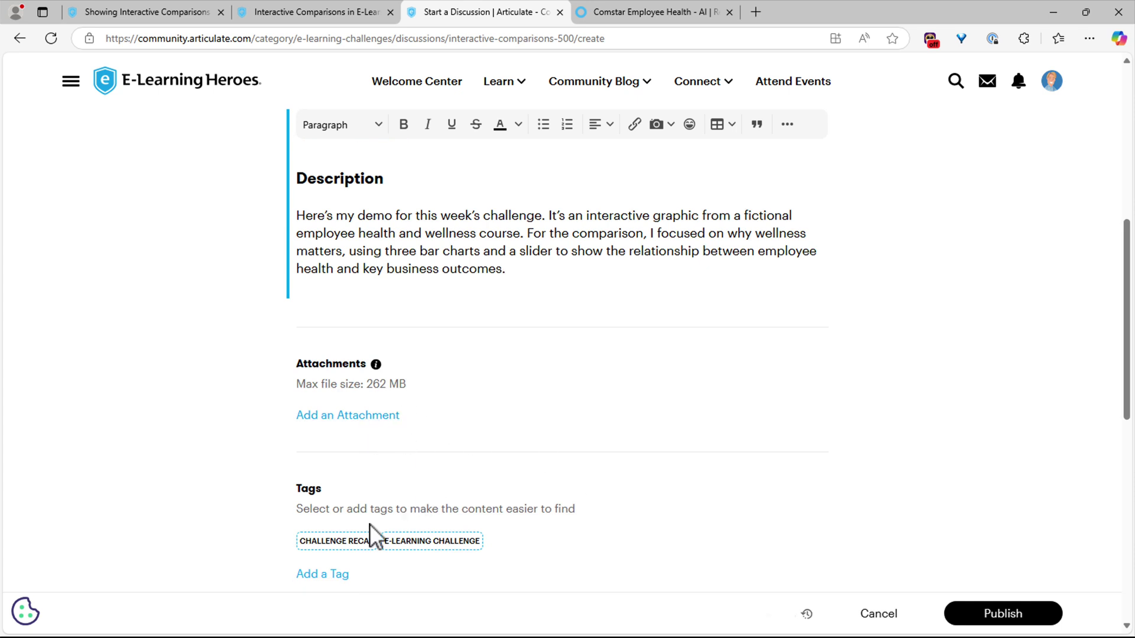
- Tag the post with CHALLENGE RECAP and SLIDER
left_click(342, 541)
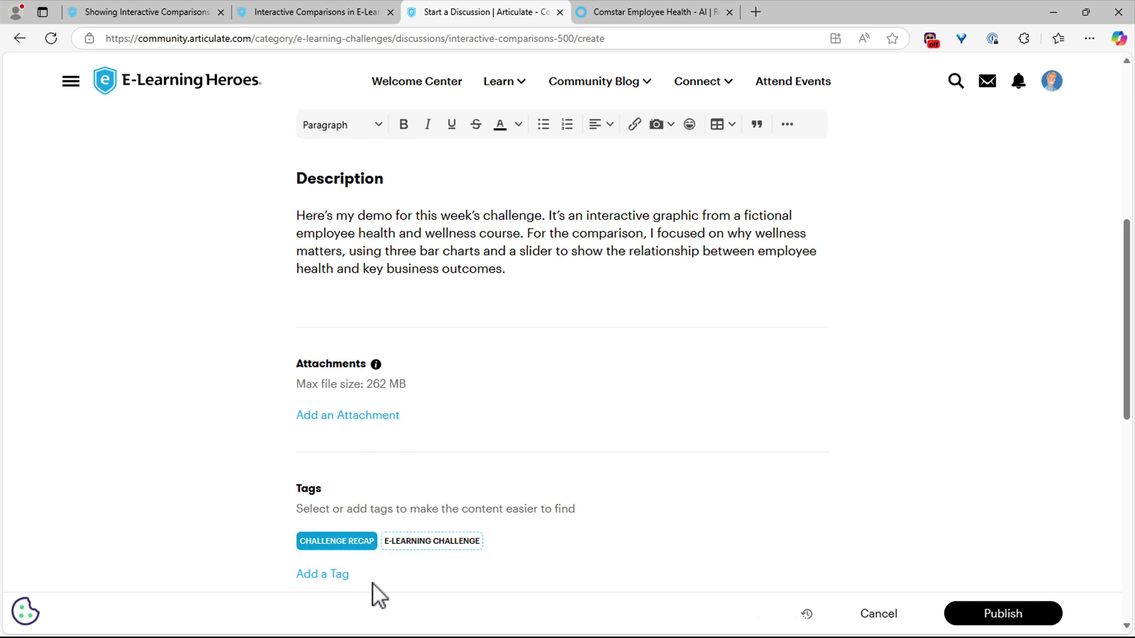
left_click(335, 578)
type("slider")
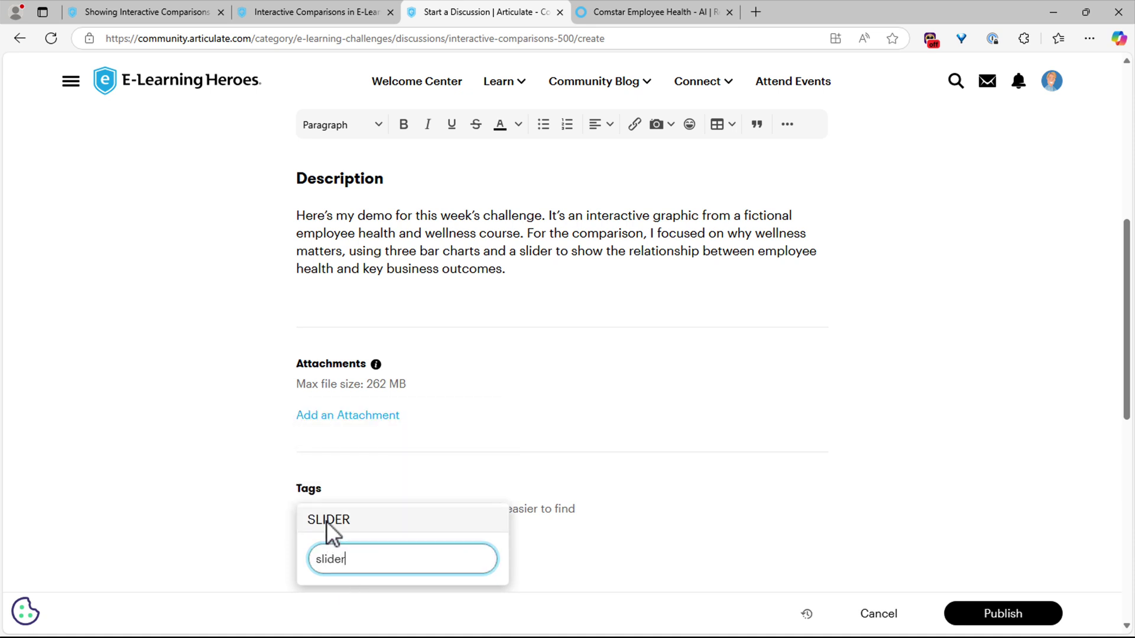
left_click(326, 521)
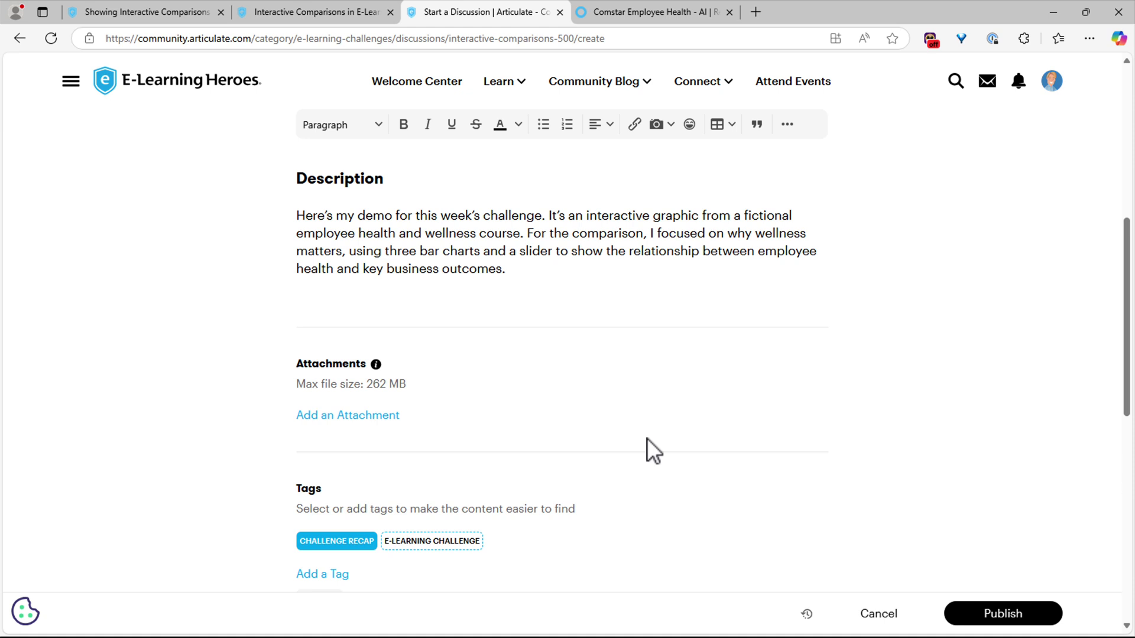
scroll(646, 438, "down", 3)
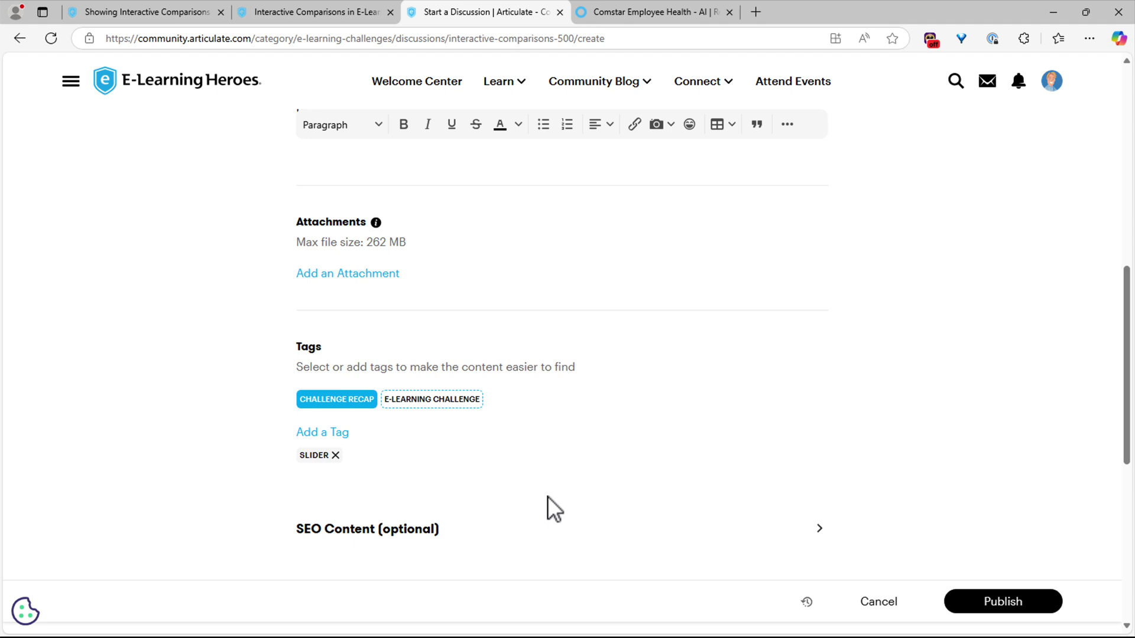
- Publish the wellness post, then check it is listed first in the #500 Recent Submissions
left_click(986, 603)
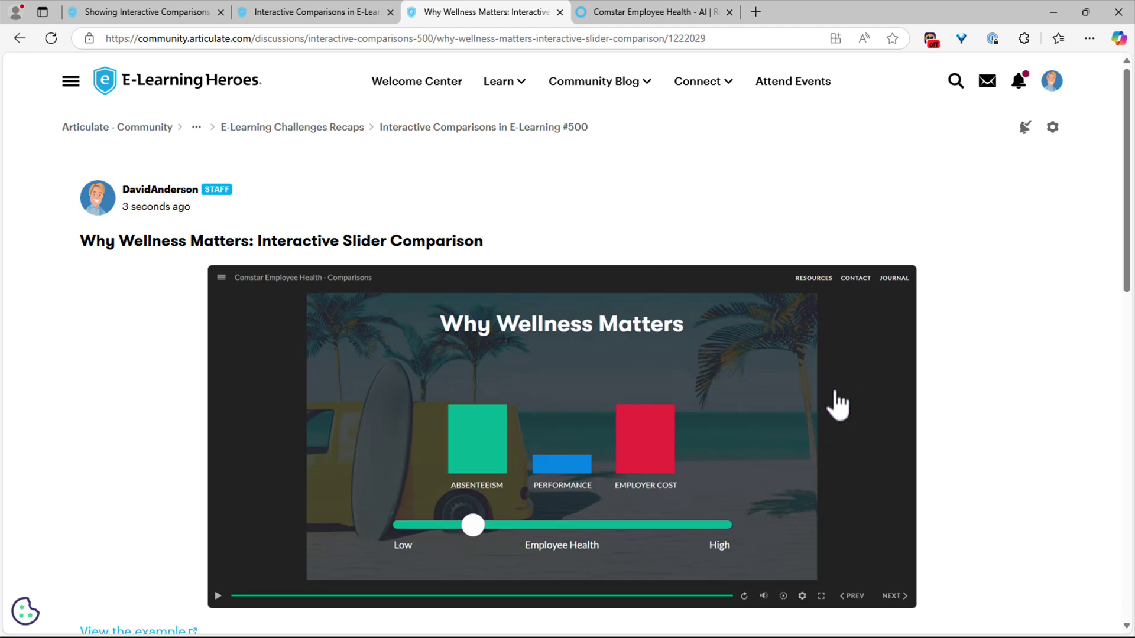
scroll(836, 406, "down", 4)
scroll(887, 407, "up", 4)
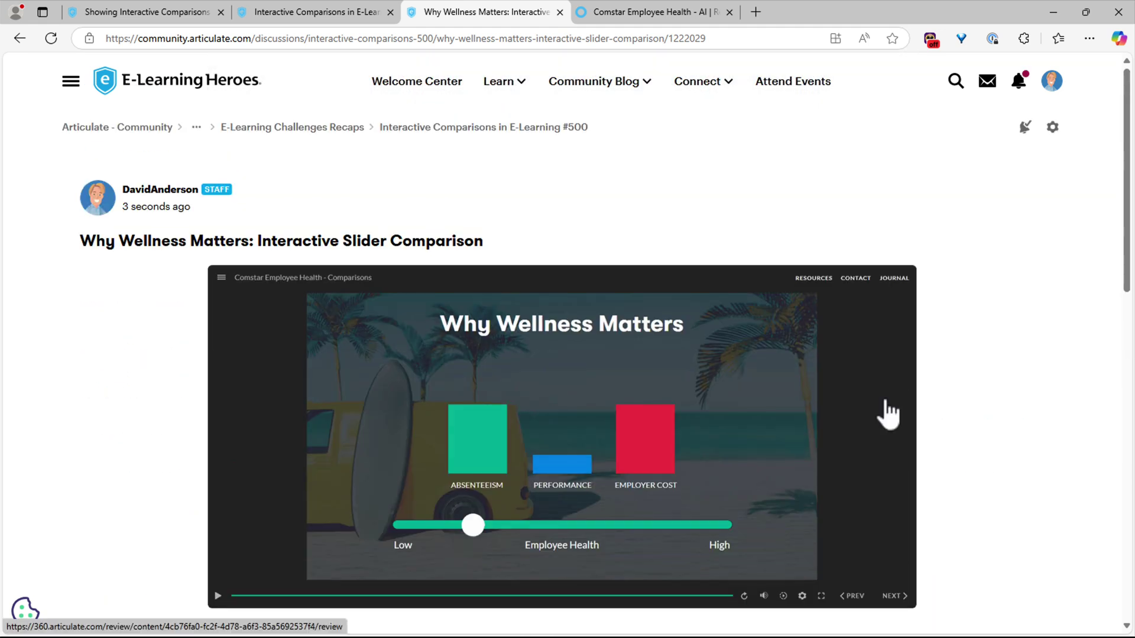
left_click(464, 135)
scroll(899, 373, "down", 5)
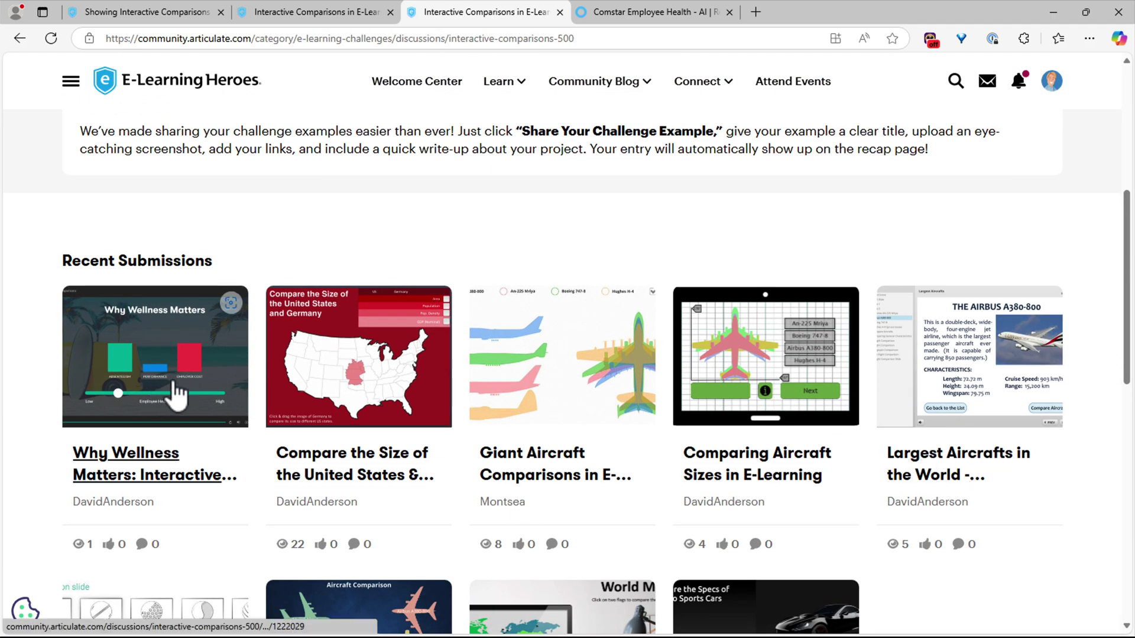
- Edit the Why Wellness Matters post, delete the embedded slider demo, and republish
left_click(176, 396)
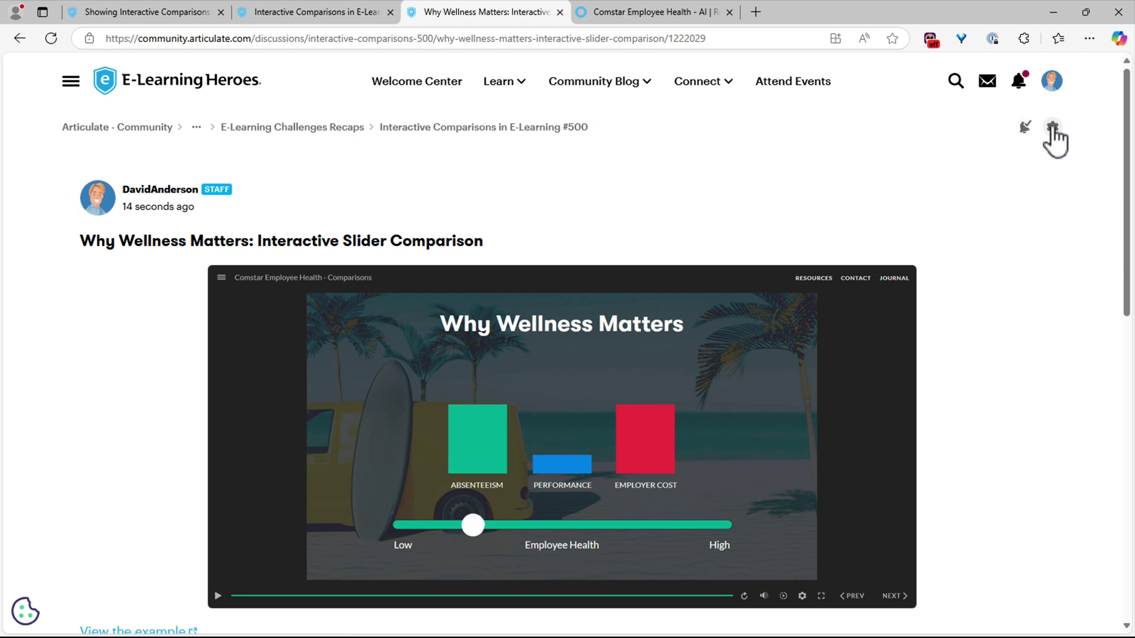
left_click(1051, 126)
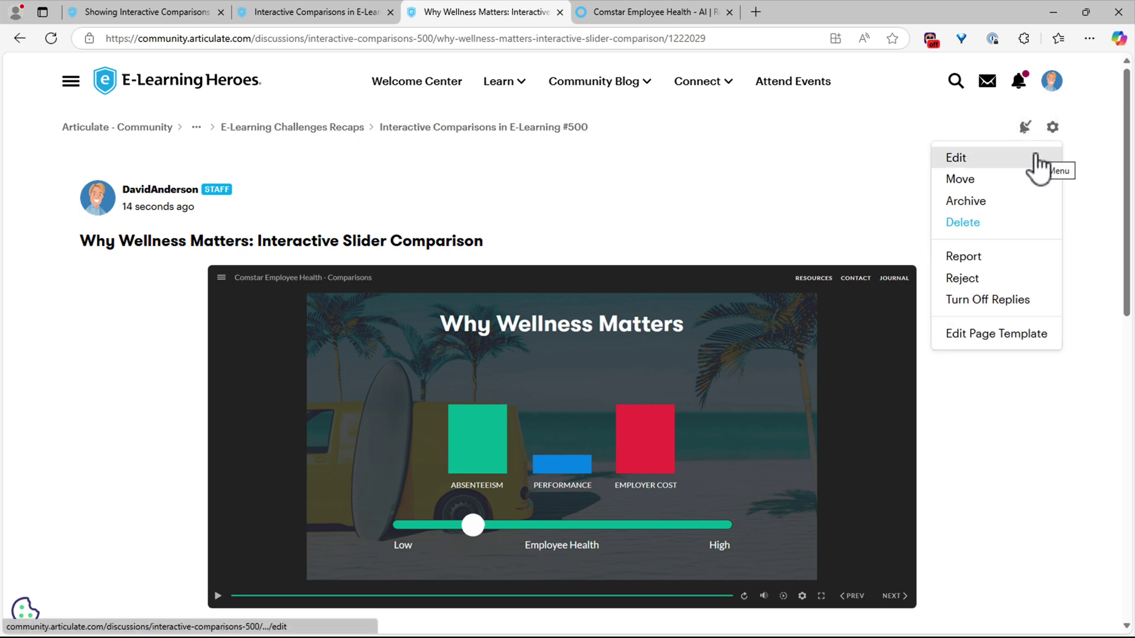
left_click(1036, 157)
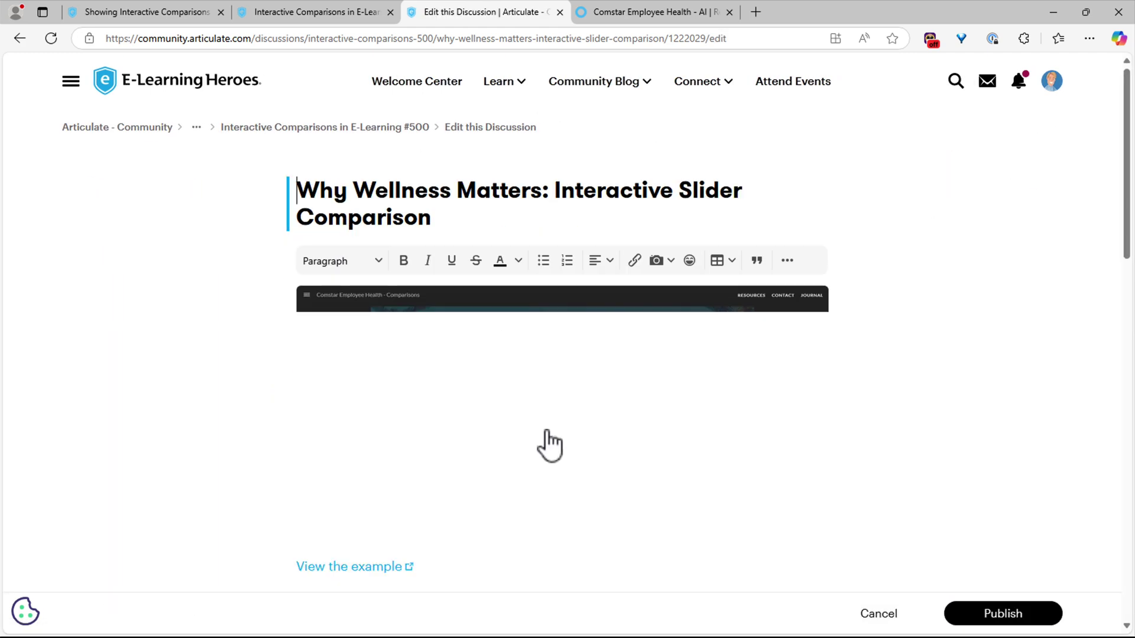
left_click(372, 358)
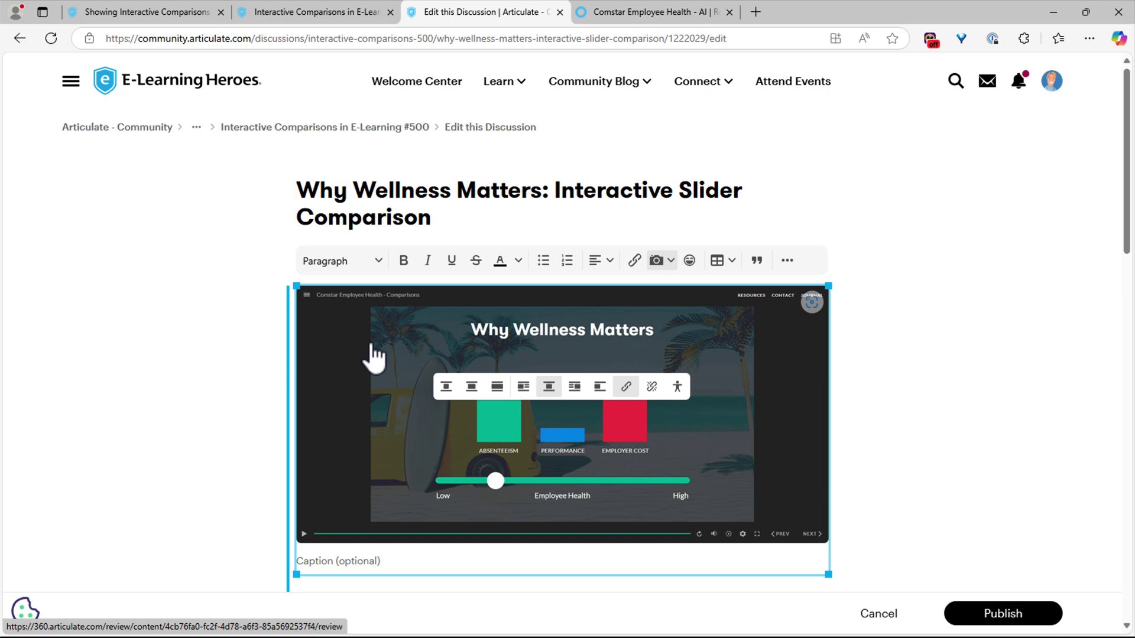
key("Delete")
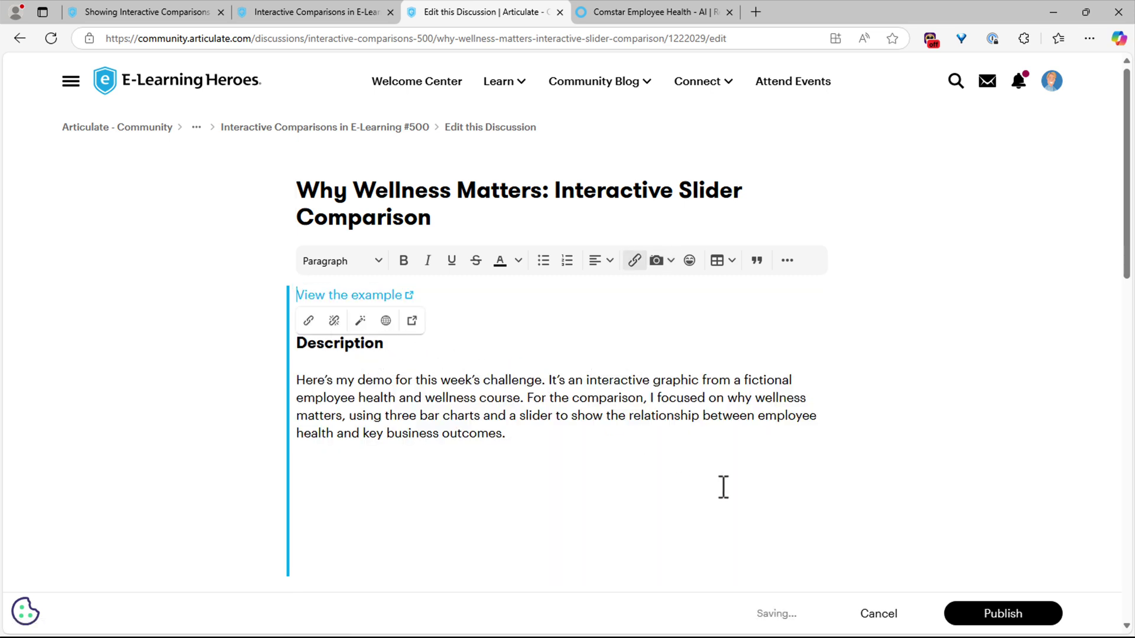
left_click(993, 617)
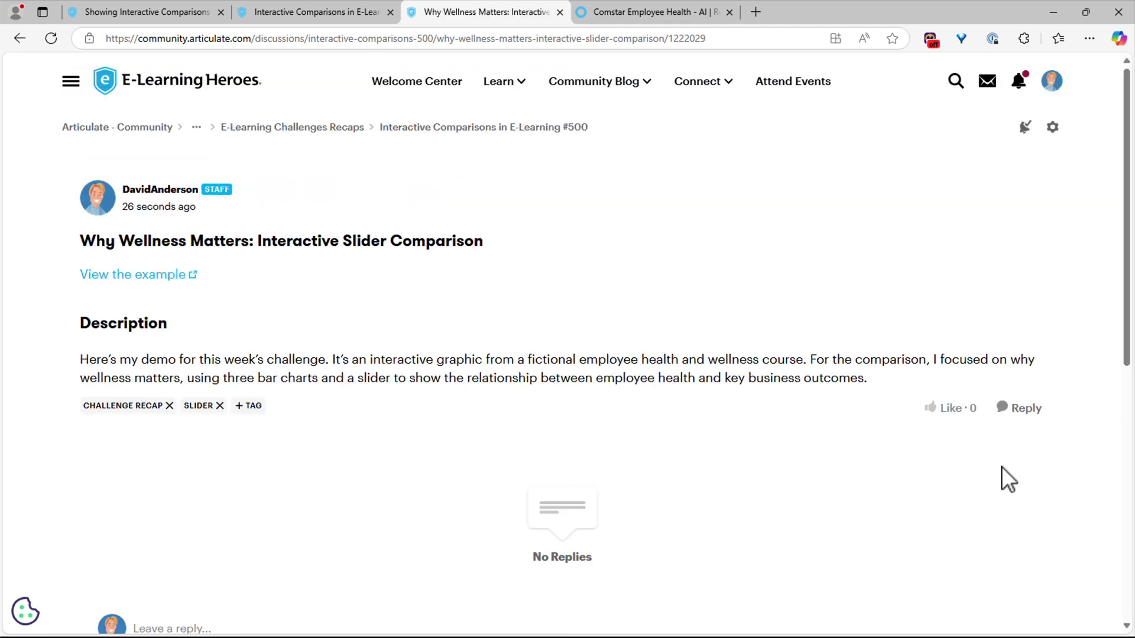
- Go back to the #500 challenge page and reopen the updated Why Wellness Matters post
left_click(484, 130)
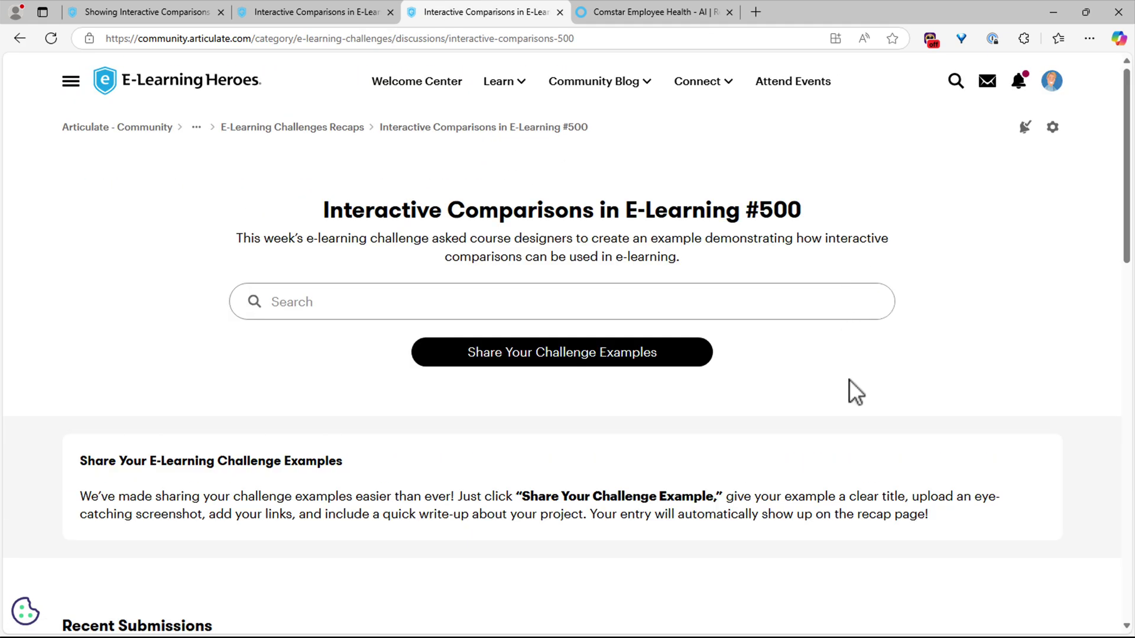
scroll(849, 378, "down", 4)
scroll(841, 402, "down", 1)
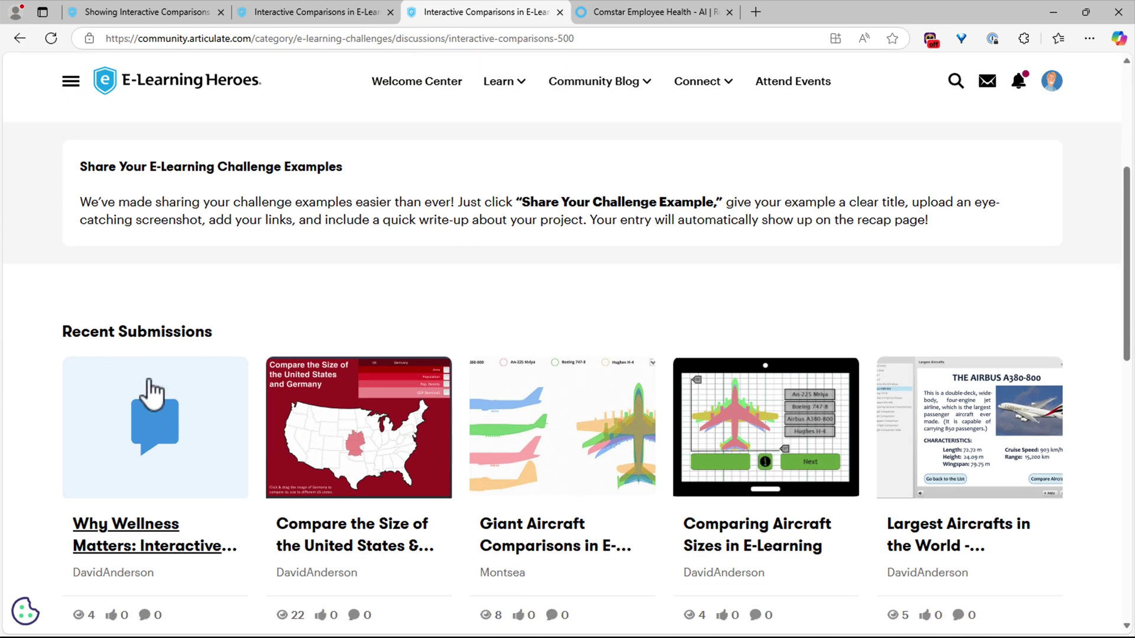
left_click(168, 444)
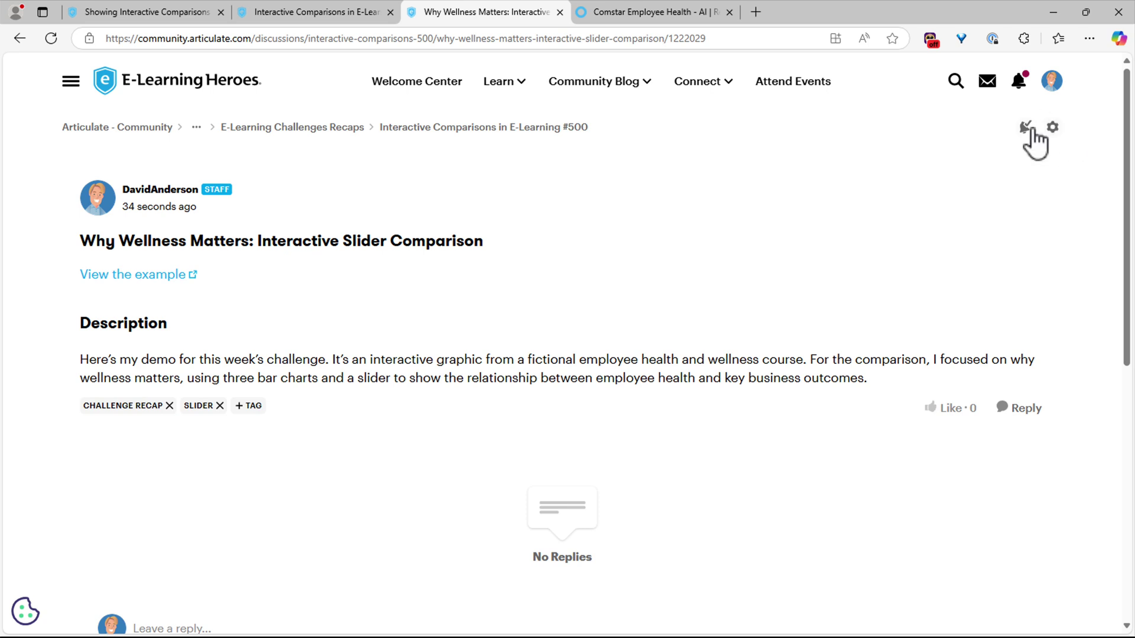
- Edit the post and upload the slider comparison screenshot on a new line above 'View the example'
left_click(1053, 132)
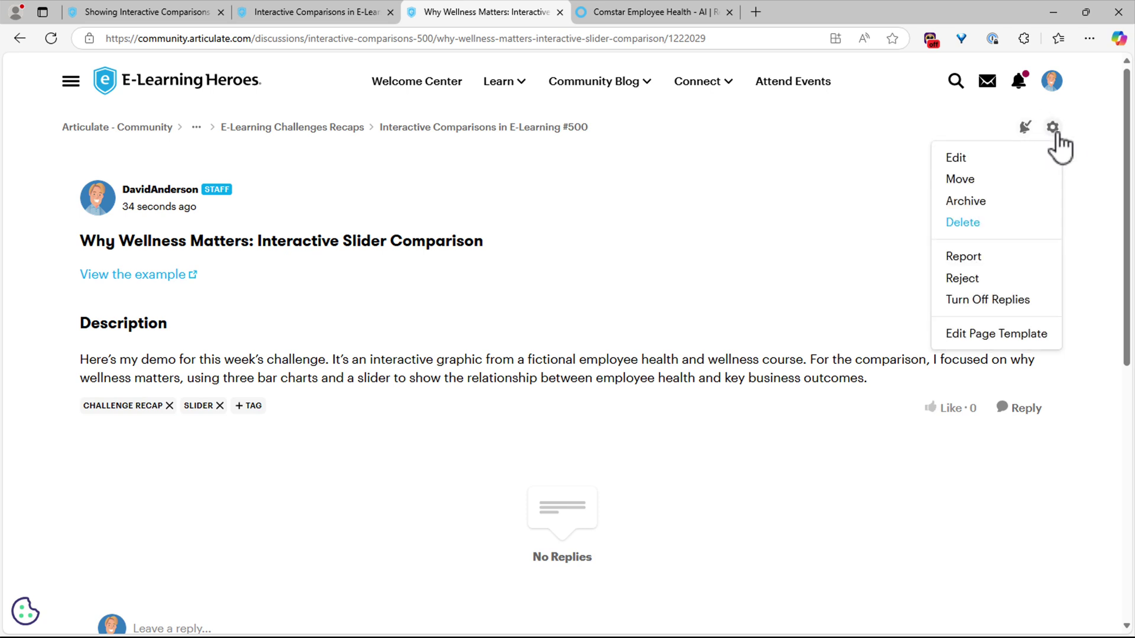
left_click(1026, 158)
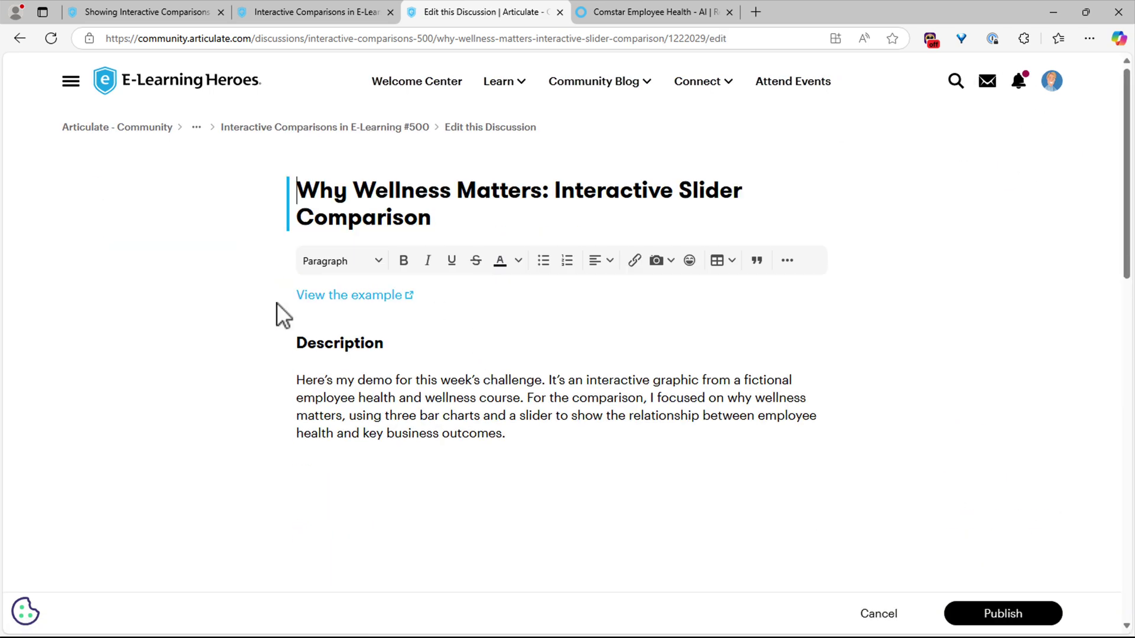
left_click(300, 297)
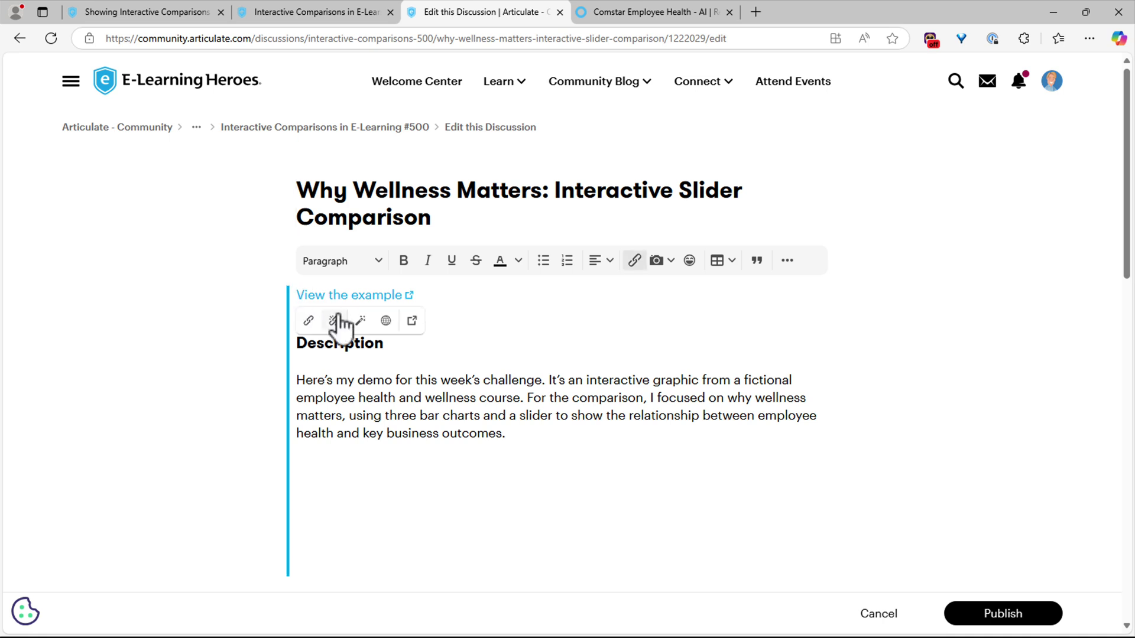
key("Return")
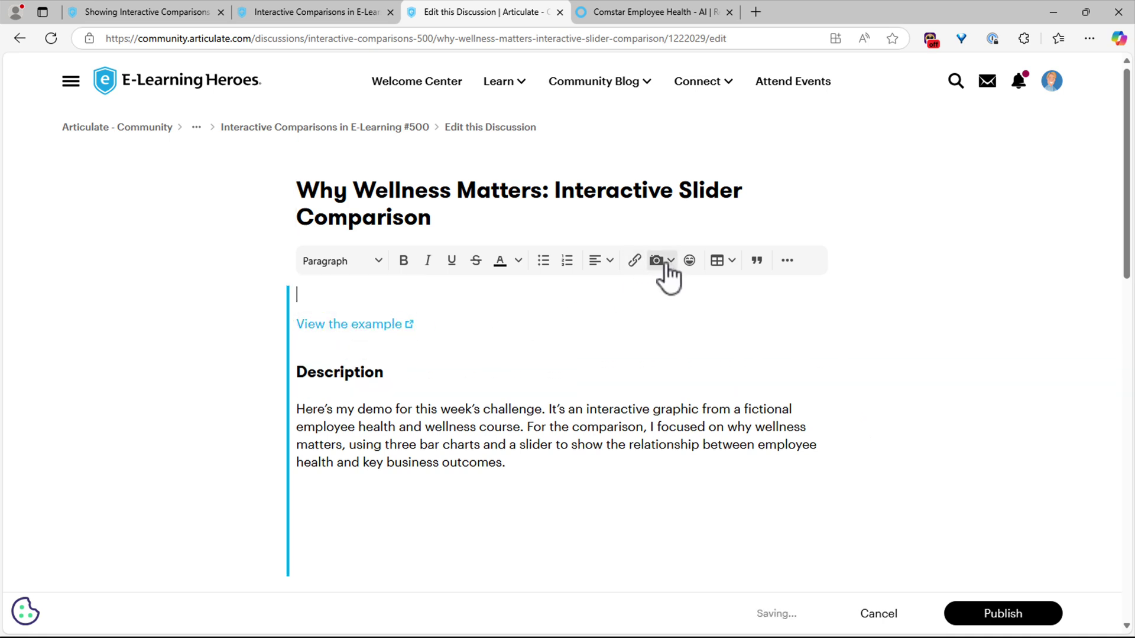
left_click(669, 263)
left_click(693, 293)
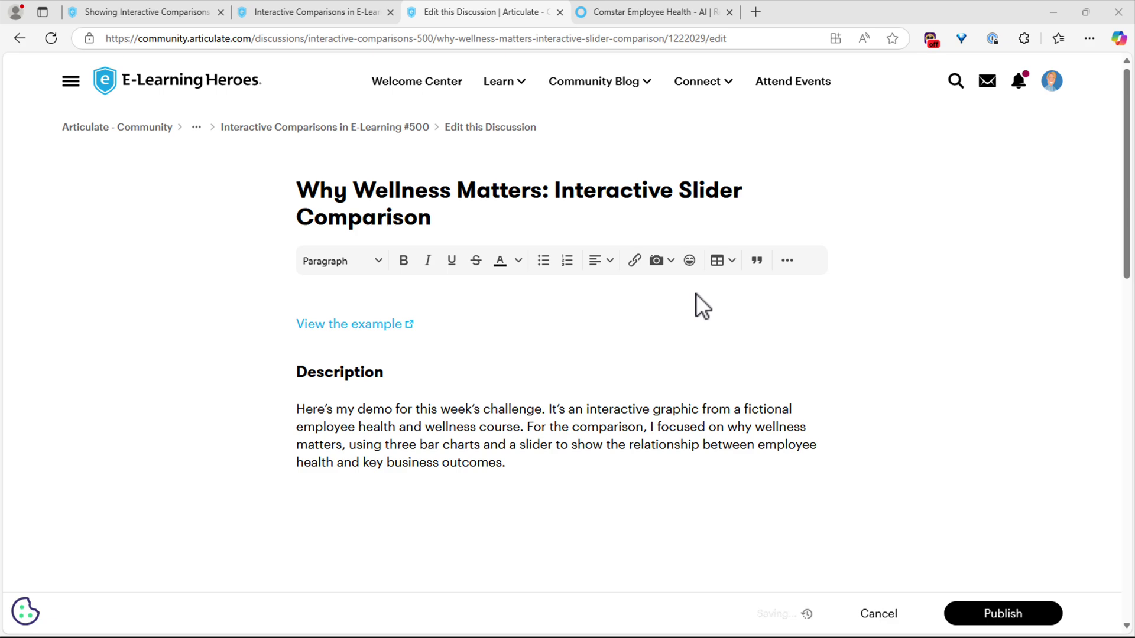
double_click(505, 156)
scroll(827, 426, "down", 5)
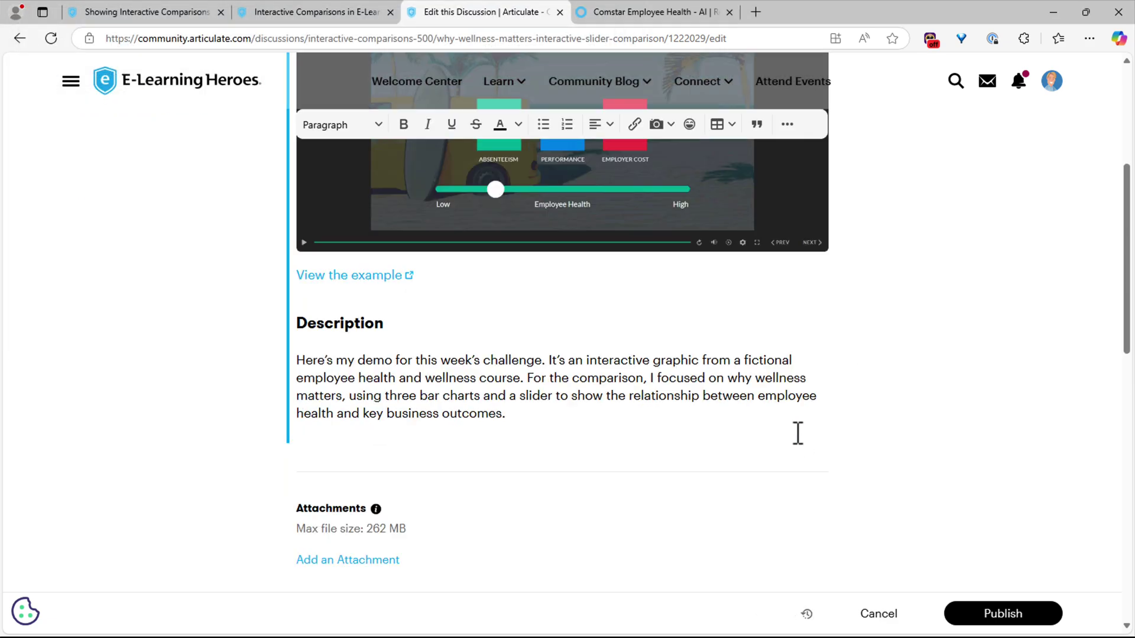
left_click_drag(508, 412, 274, 363)
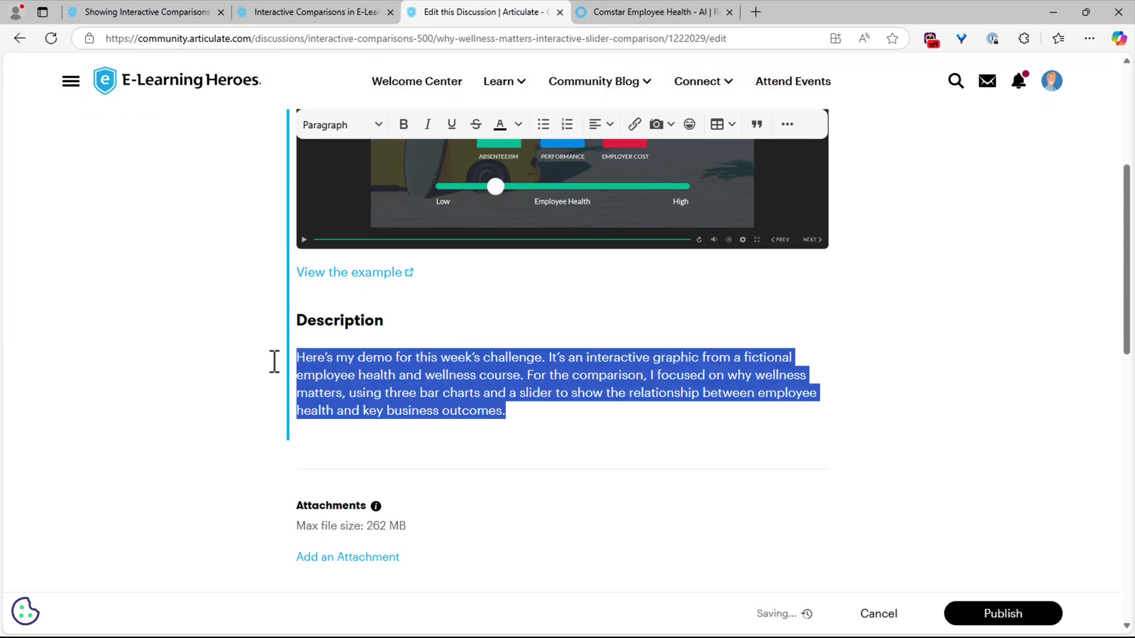
left_click(388, 371)
- Paste the Design Concept section after the description and make its title a Heading 3
left_click(525, 418)
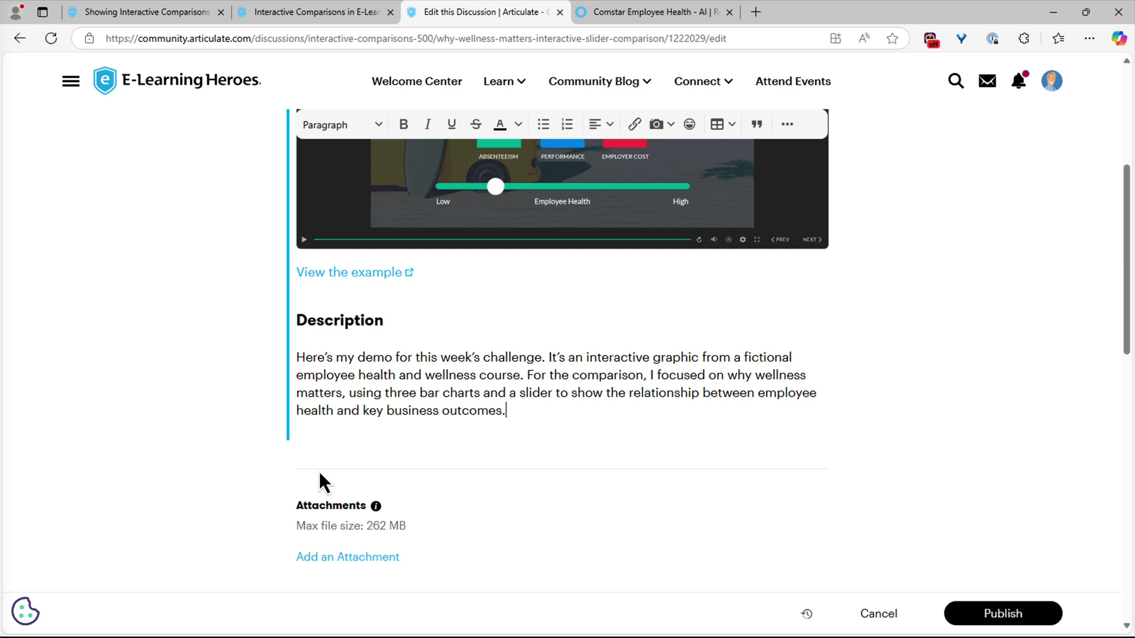
key("Return")
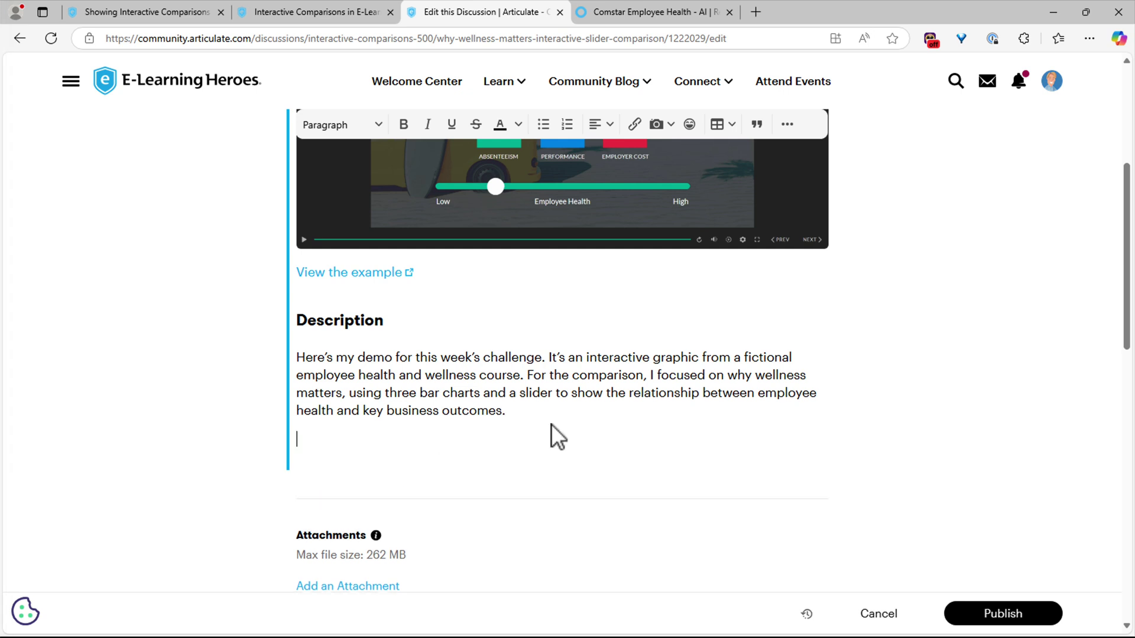
type("🎨 Design Concept I went with a darker look for this one—something a little more polished and modern. I used a background graphic and a simple, clean layout to keep the focus on the data and interaction.")
left_click_drag(445, 437, 304, 434)
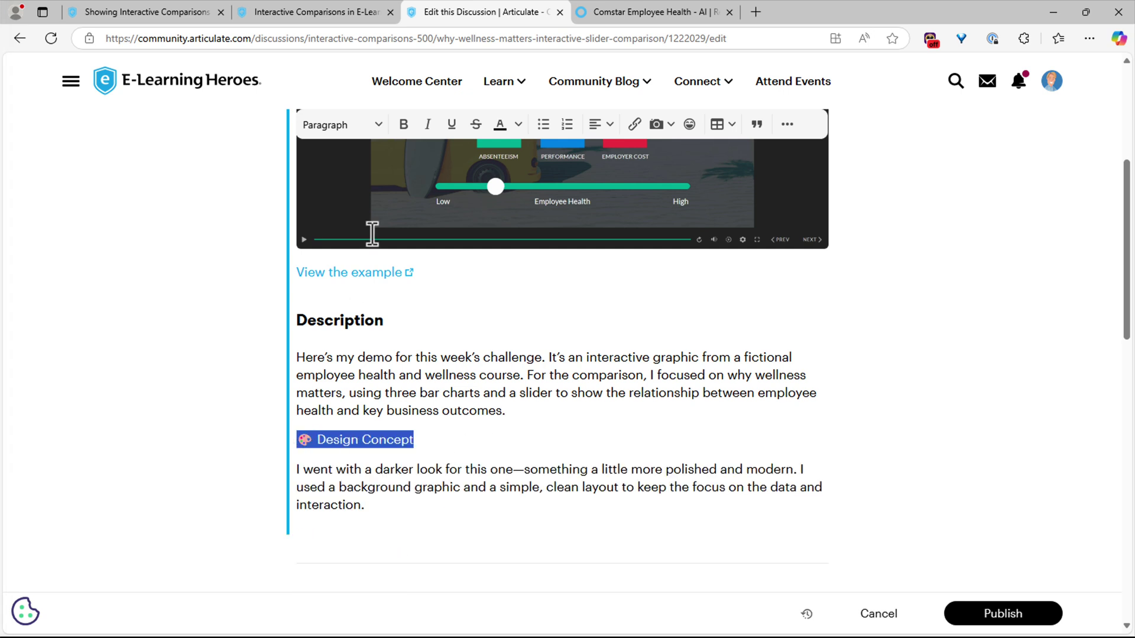
left_click(340, 124)
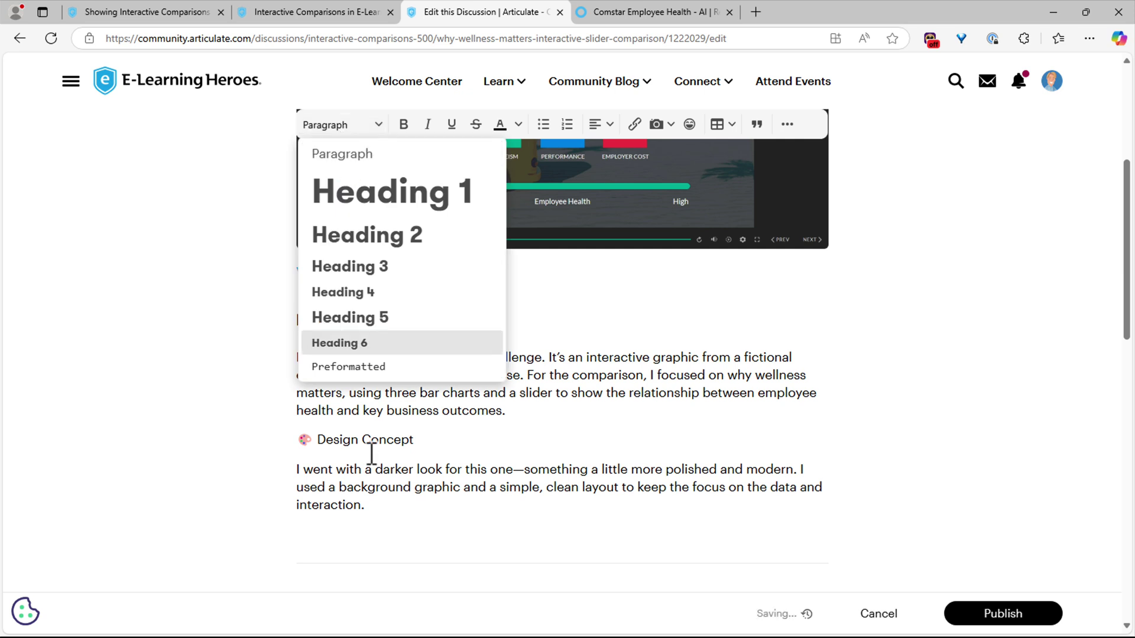
left_click(371, 449)
left_click(338, 121)
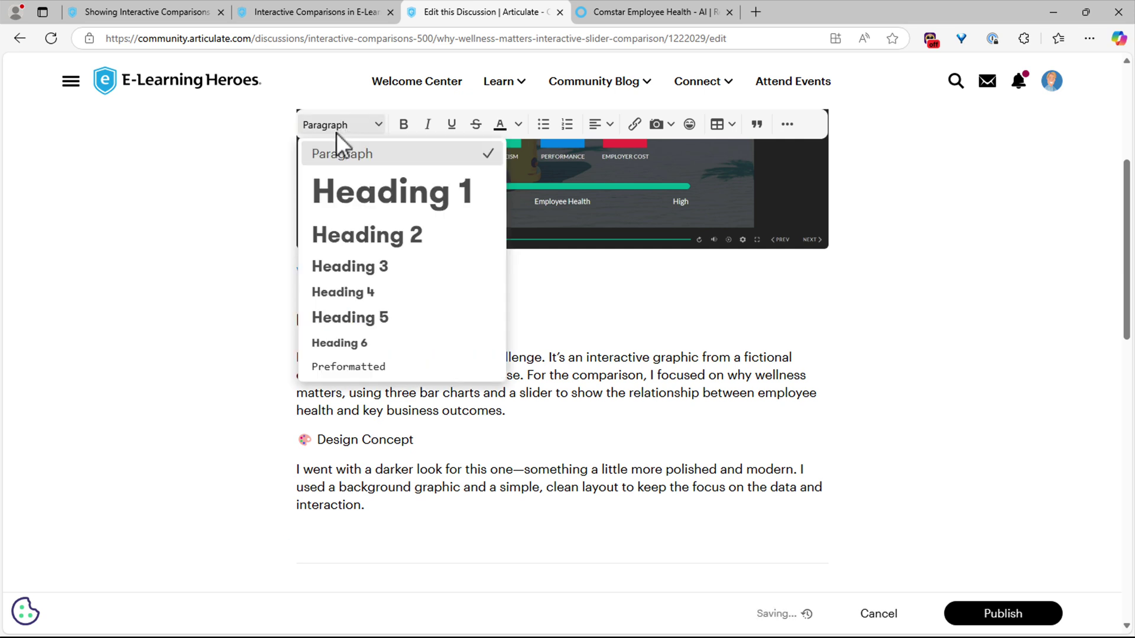
left_click(353, 266)
- Paste the How It Works section below and format its title as Heading 3
scroll(601, 476, "down", 3)
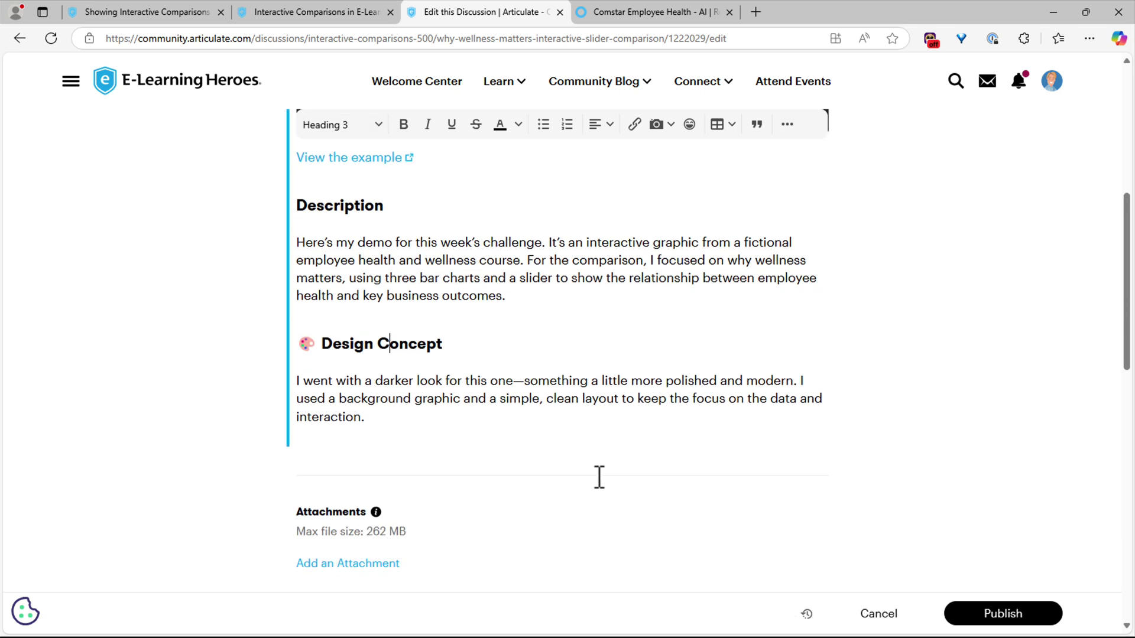
left_click(438, 400)
key("Return")
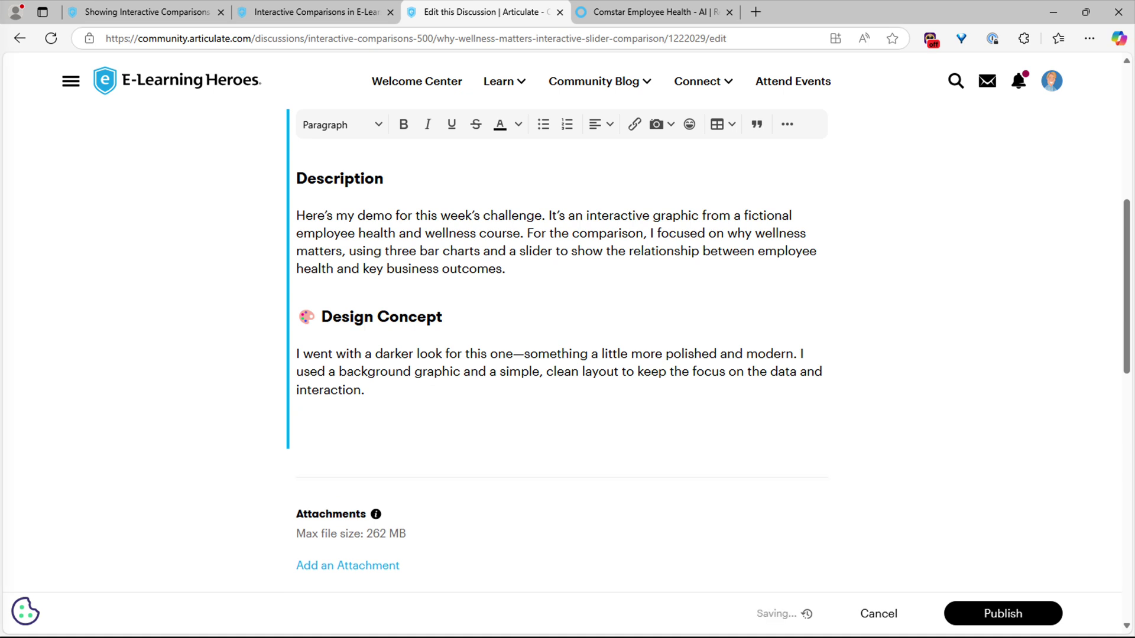
type("⚙ How It Works As you drag the slider, the bar charts update to show how employee health affects three areas: absenteeism, performance, and employer cost. Lower employee health = higher absenteeism and cost, lower performance Higher employee health = better performance, reduced absenteeism and cost The absenteeism and cost charts use the same graphic, just with mirrored values to create an inverse relationship. Once I set up the first trigger to change a graphic’s state based on the slider value, I was able to duplicate it and adjust the value for each step. That made it easy to build and maintain without having to start from scratch each time.")
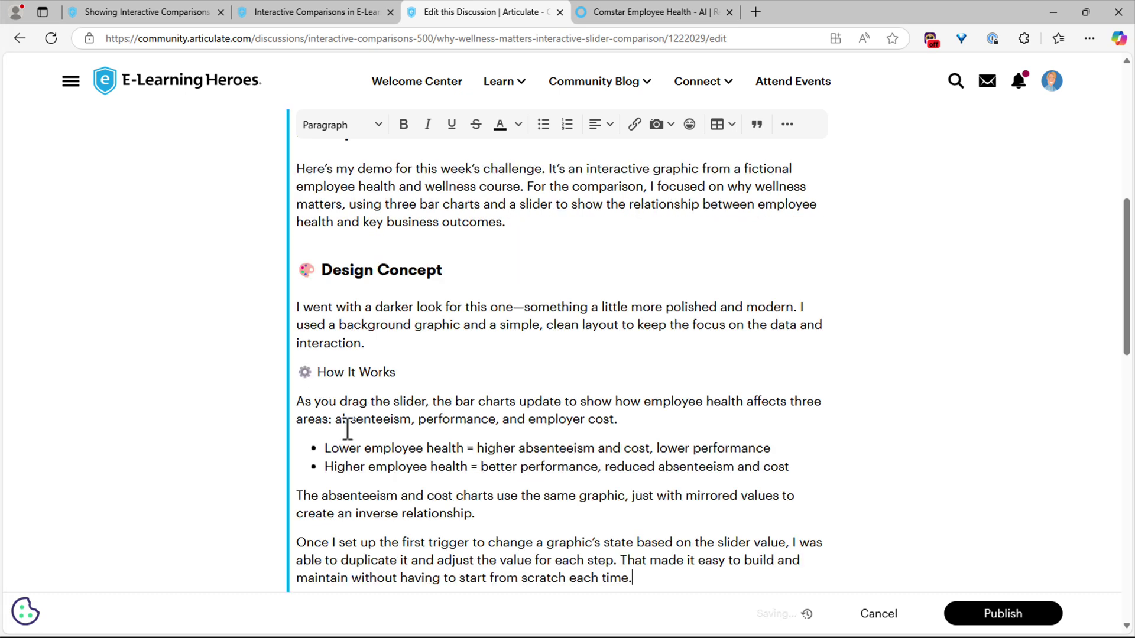
left_click(366, 377)
left_click(343, 135)
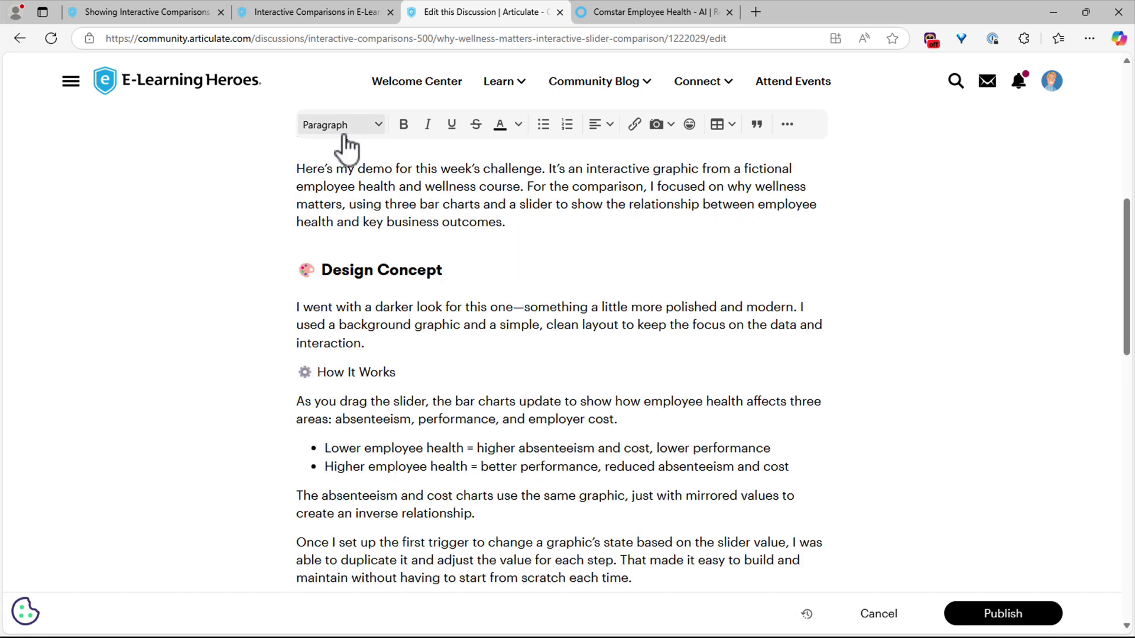
key("Escape")
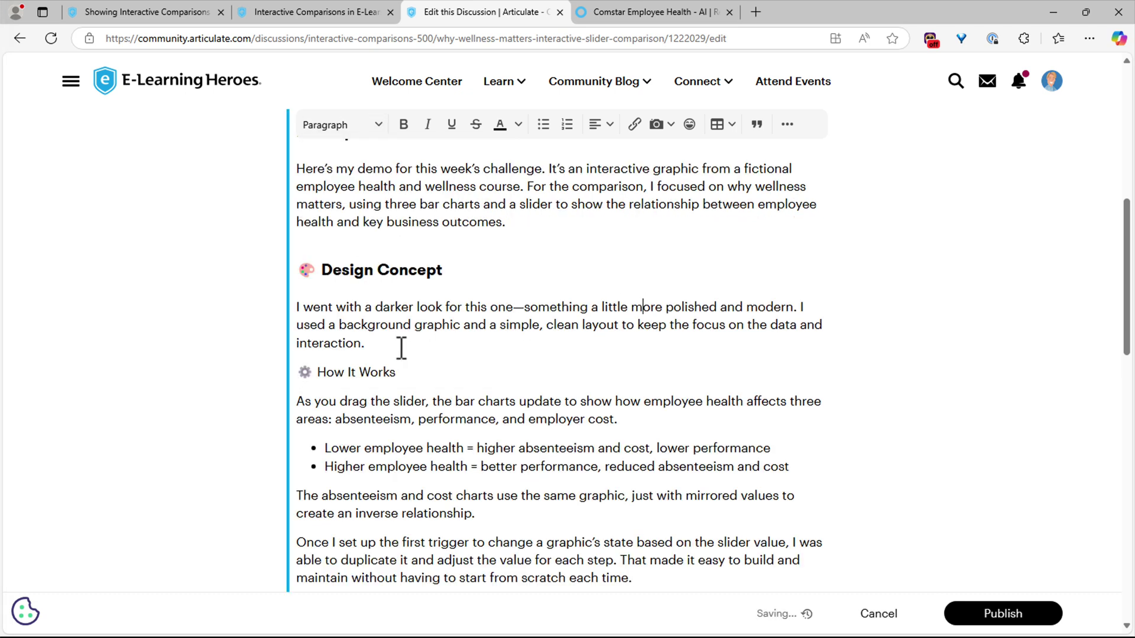
left_click(360, 126)
left_click(364, 266)
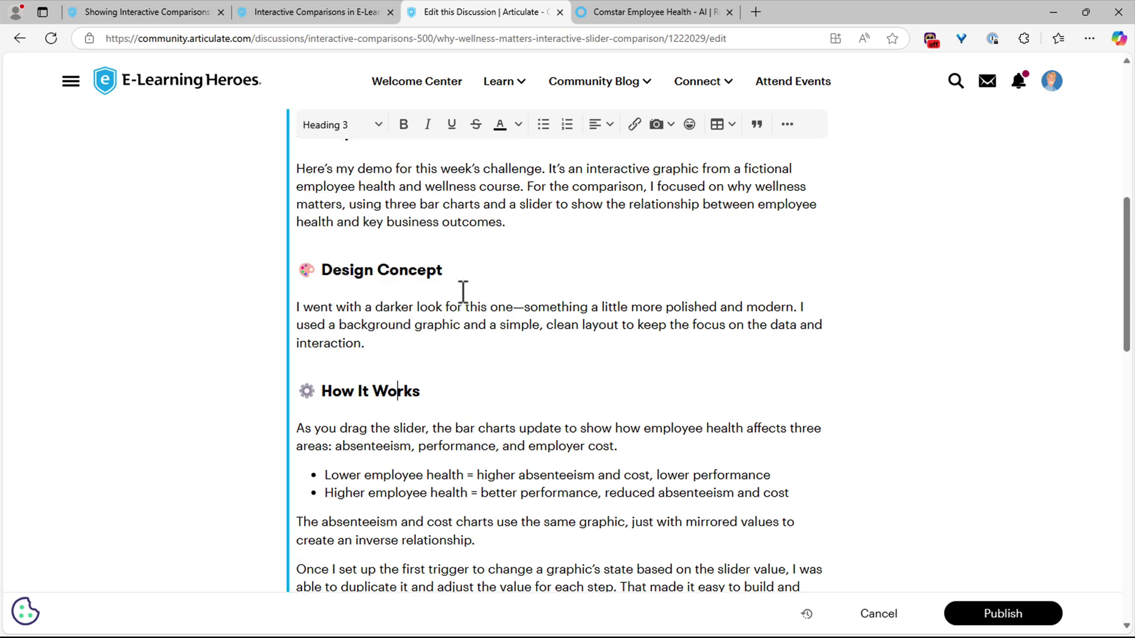
scroll(451, 380, "up", 8)
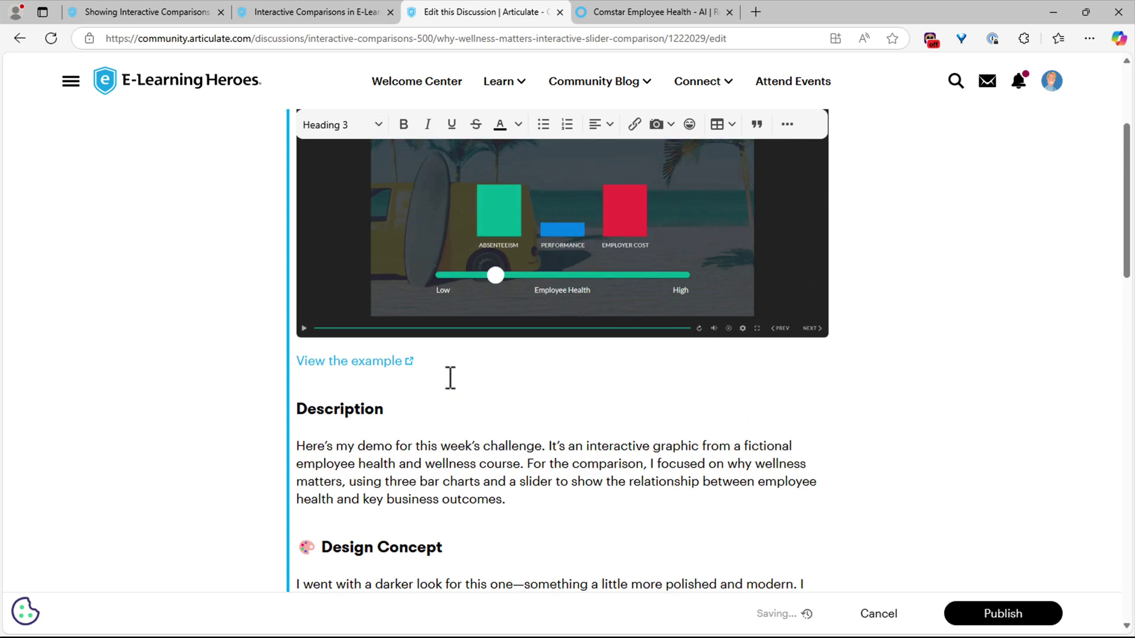
scroll(493, 524, "down", 8)
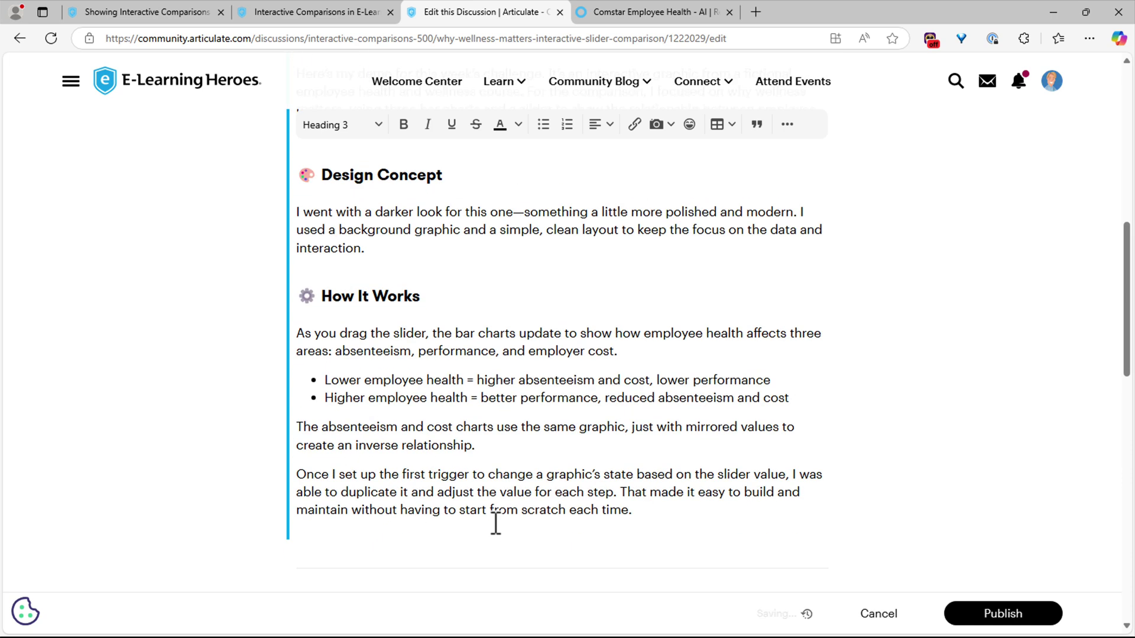
- Insert Trigger-Panel.png on a new line after How It Works and shrink it by its corner handle
left_click(651, 519)
key("Return")
left_click(663, 135)
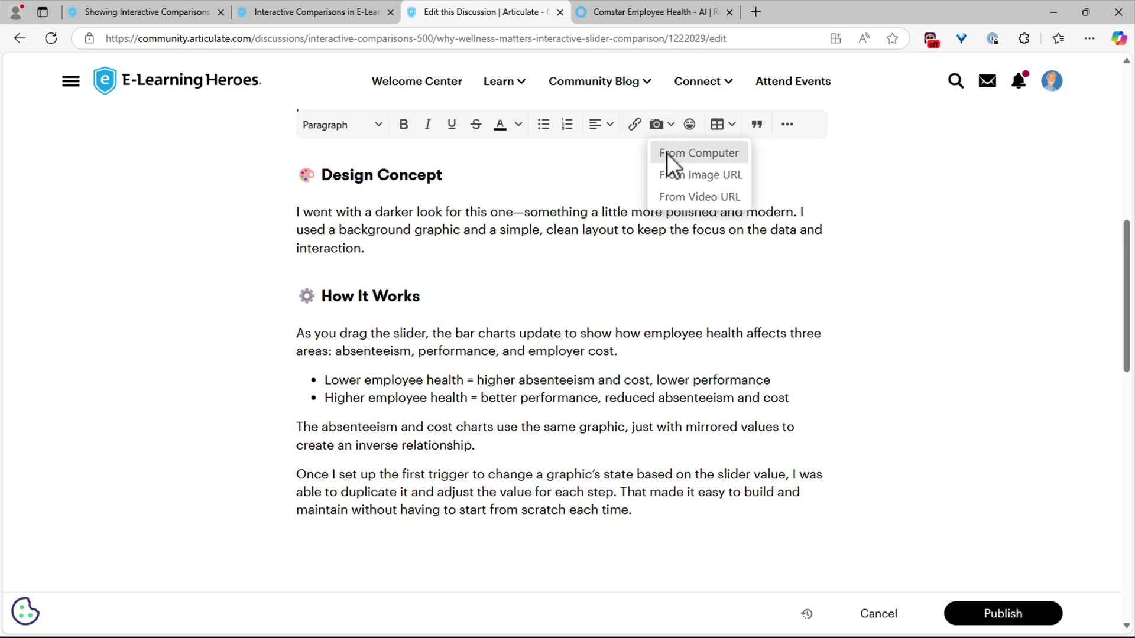
left_click(667, 154)
double_click(433, 134)
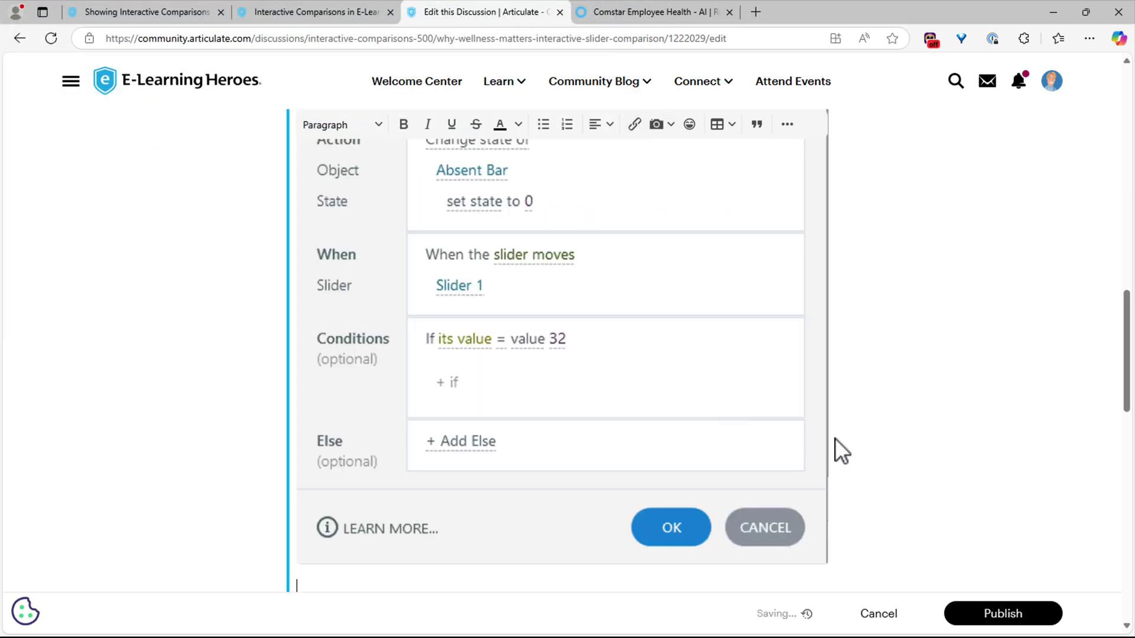
scroll(794, 327, "down", 3)
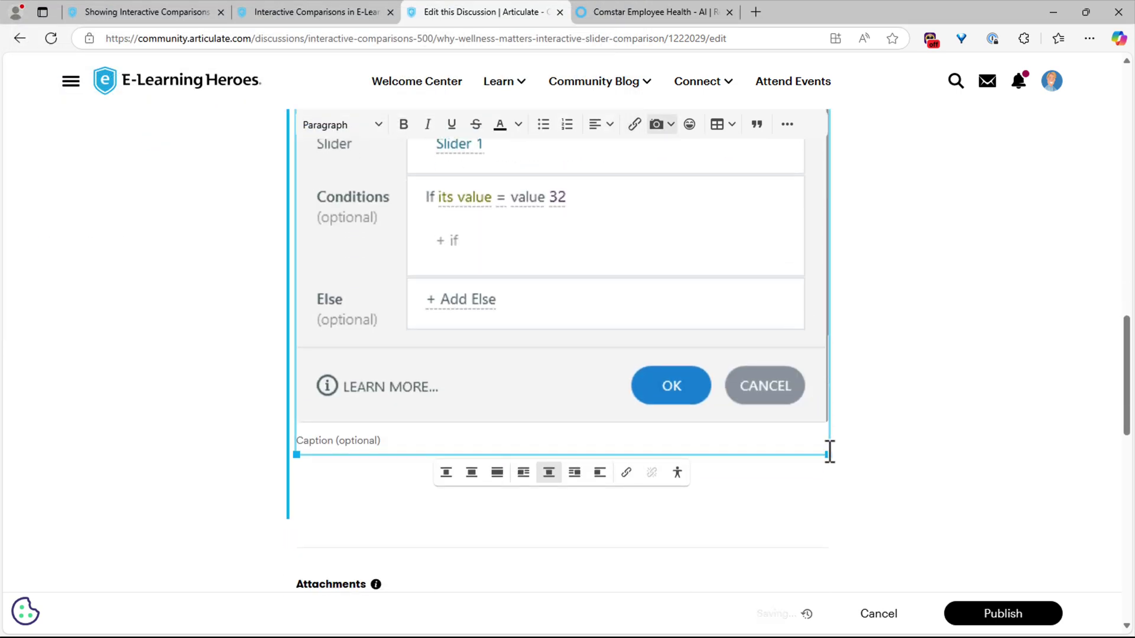
left_click_drag(827, 455, 565, 261)
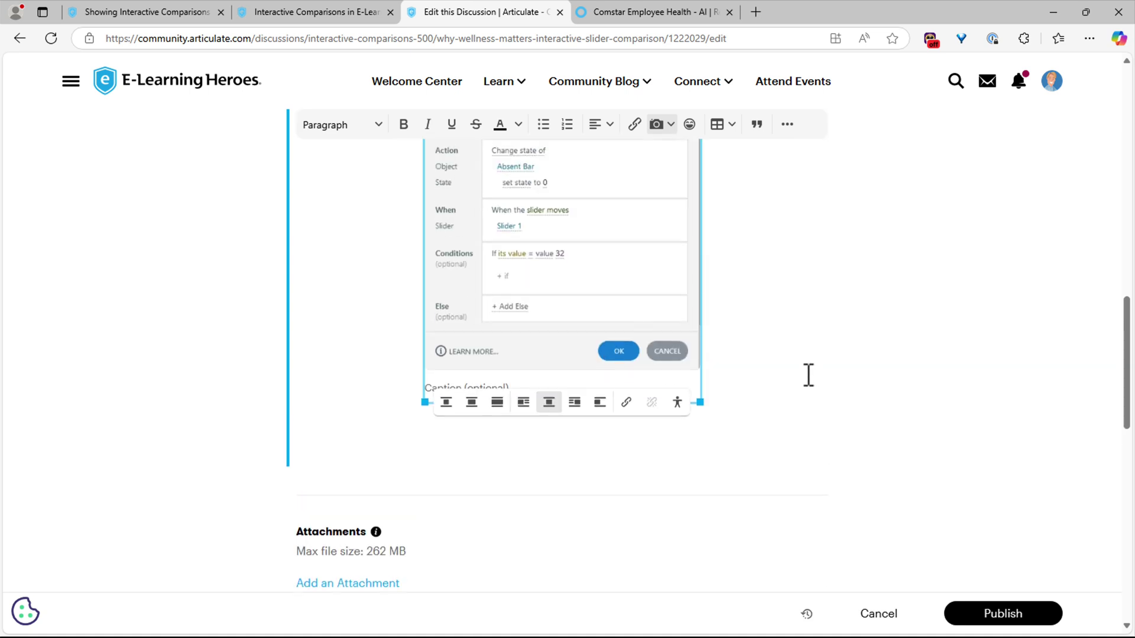
scroll(706, 443, "up", 4)
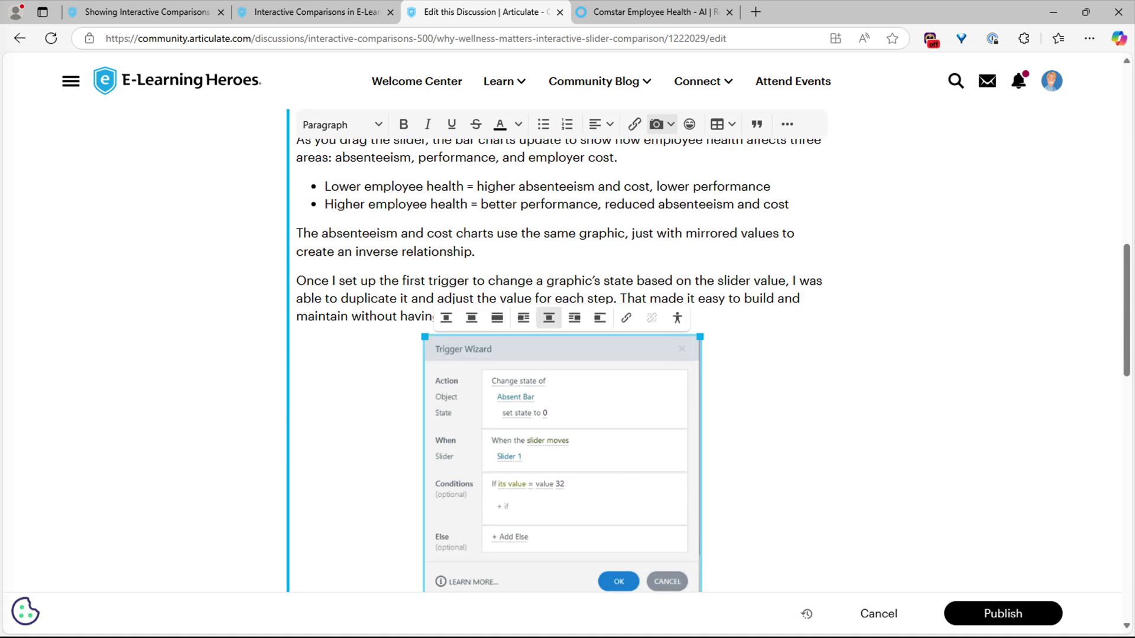
- Paste the Production Tips and Feedback paragraphs below the screenshot
left_click(739, 506)
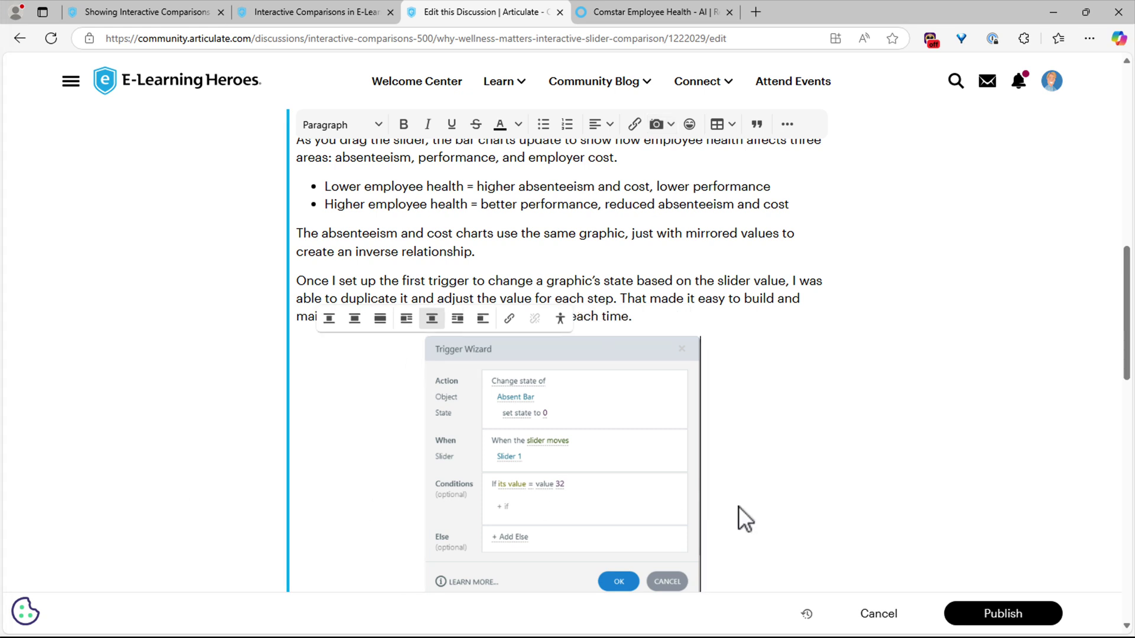
scroll(736, 513, "down", 3)
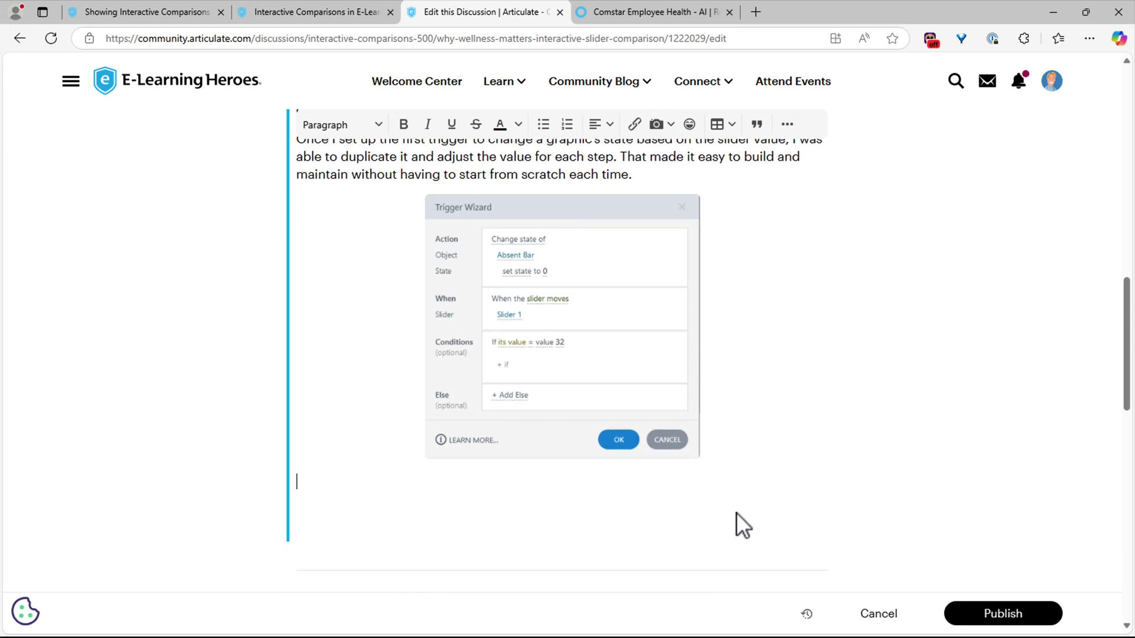
type("💡 Production Tips This type of interaction requires a lot of object states to get the animations working smoothly. The inverse relationship between performance and absenteeism/cost tripped me up a bit. Once I figured out a formula for the states, it was much easier to keep things consistent—and even easier to rebuild when I needed to tweak things later on. 💭 Feedback? I’d love to hear what you think! Any comments, questions, or ideas for improvement are always welcome.")
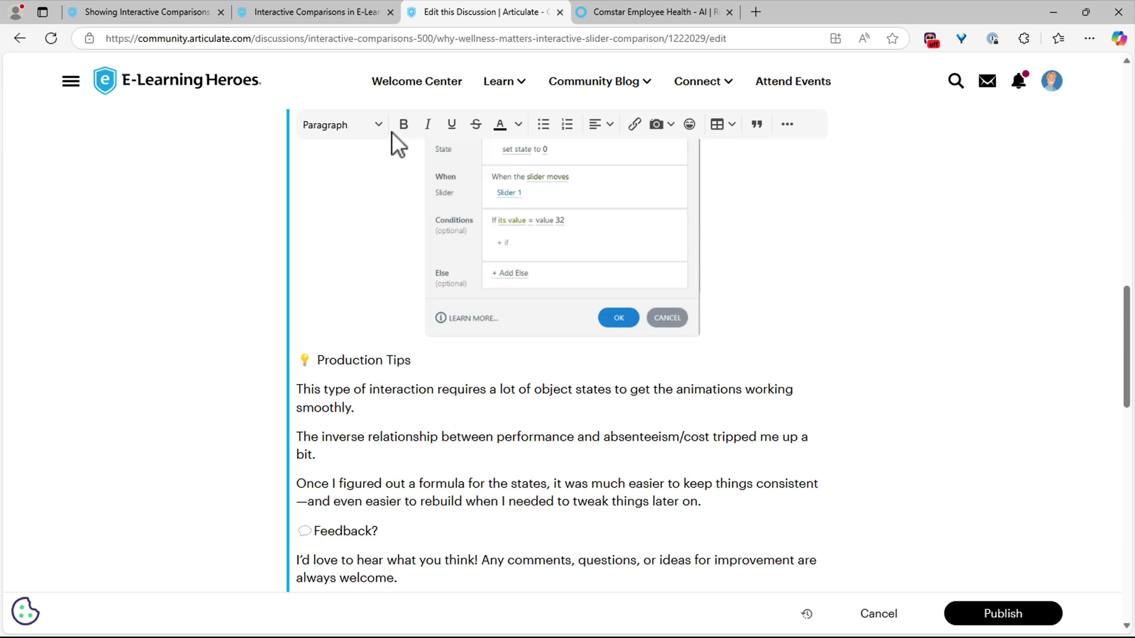
left_click(348, 125)
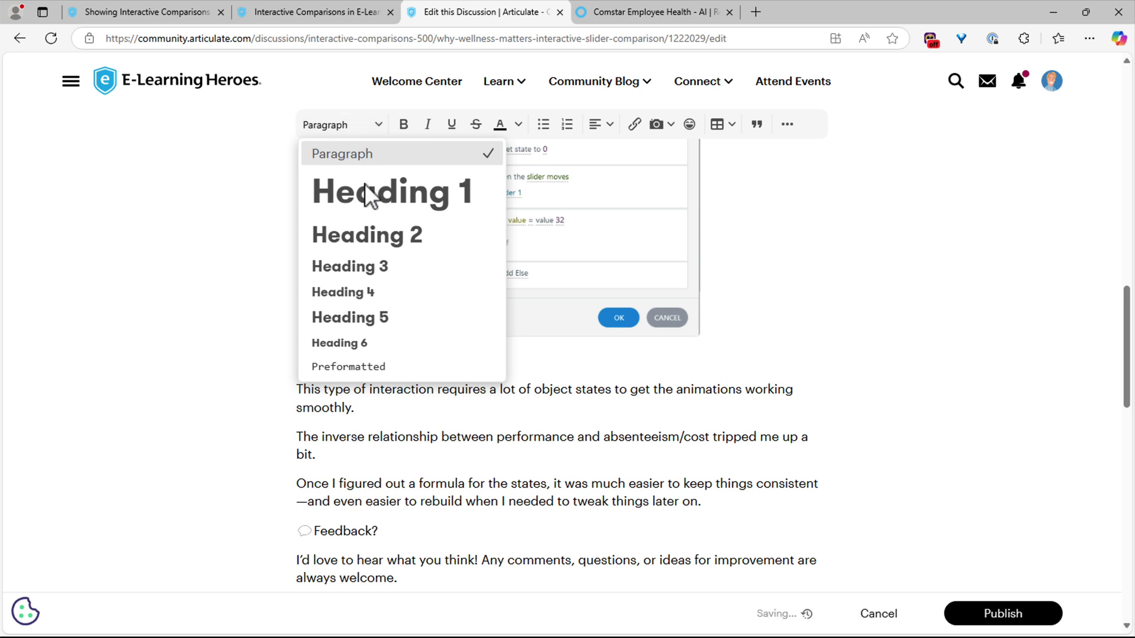
- Apply Heading 3 to the Production Tips line and then the Feedback? line
left_click(385, 545)
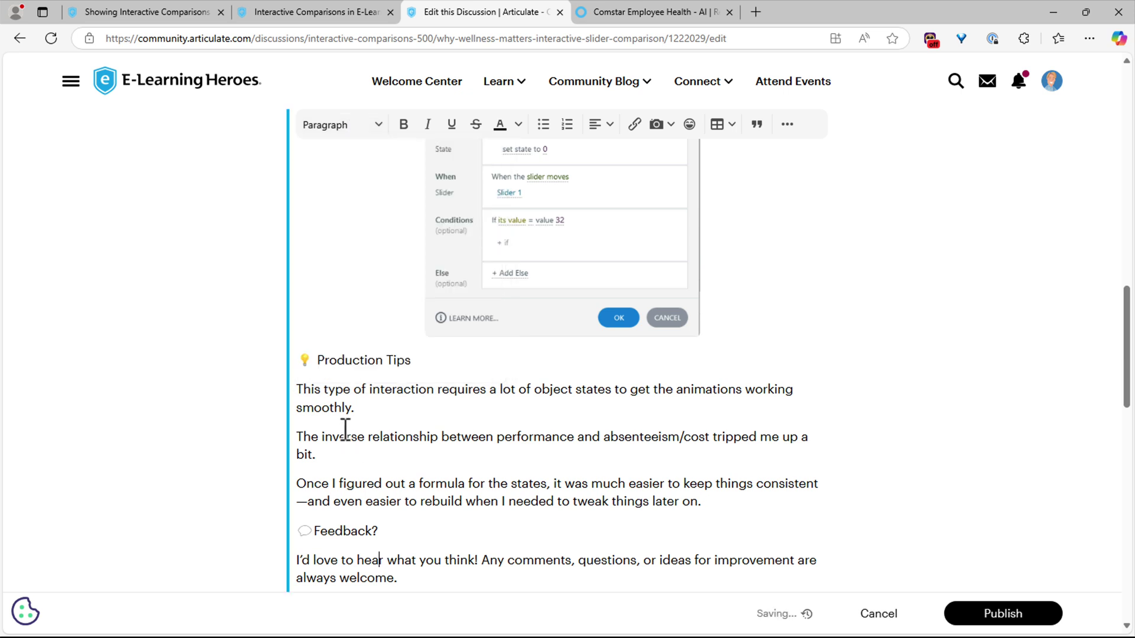
left_click(354, 130)
left_click(354, 246)
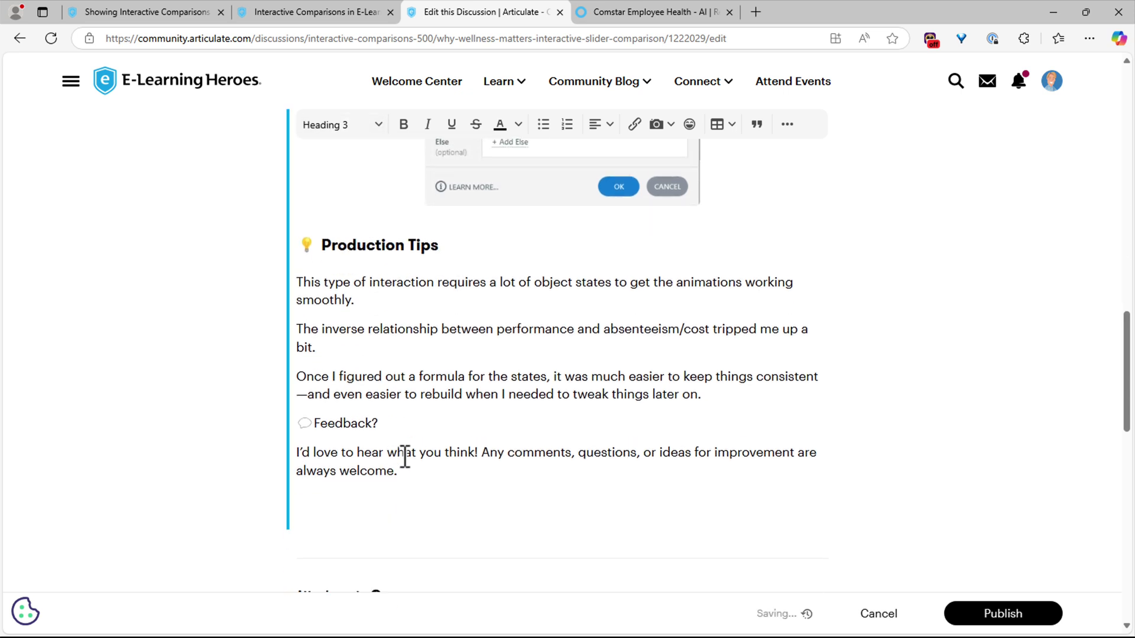
left_click(366, 412)
left_click(343, 125)
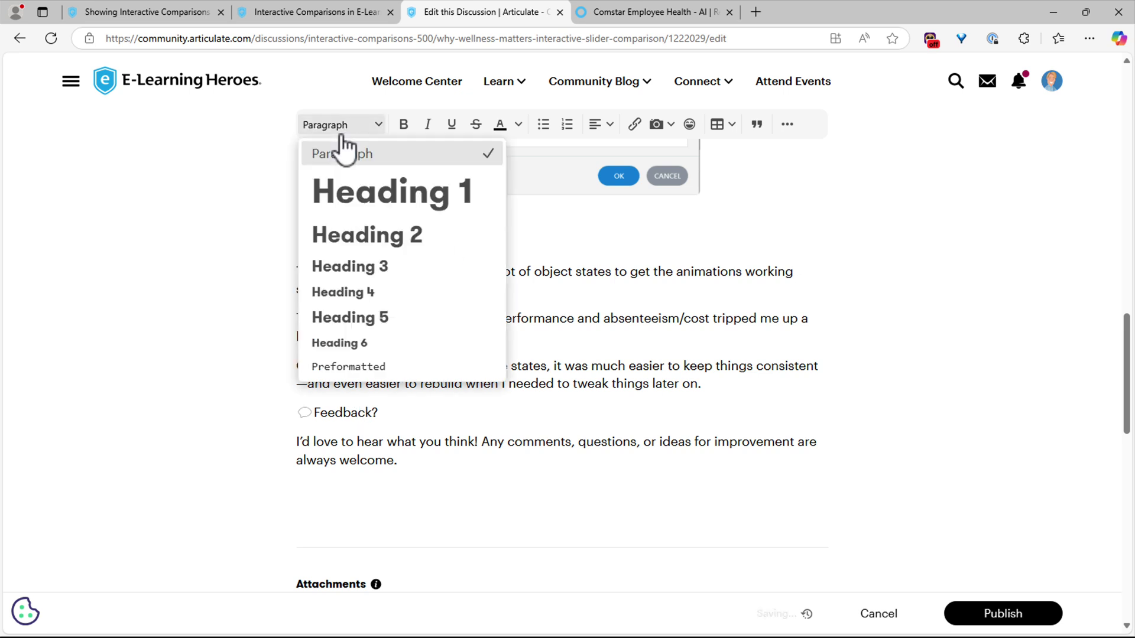
left_click(369, 266)
- Review the post and place the caret on the empty line after the closing text
scroll(591, 437, "up", 3)
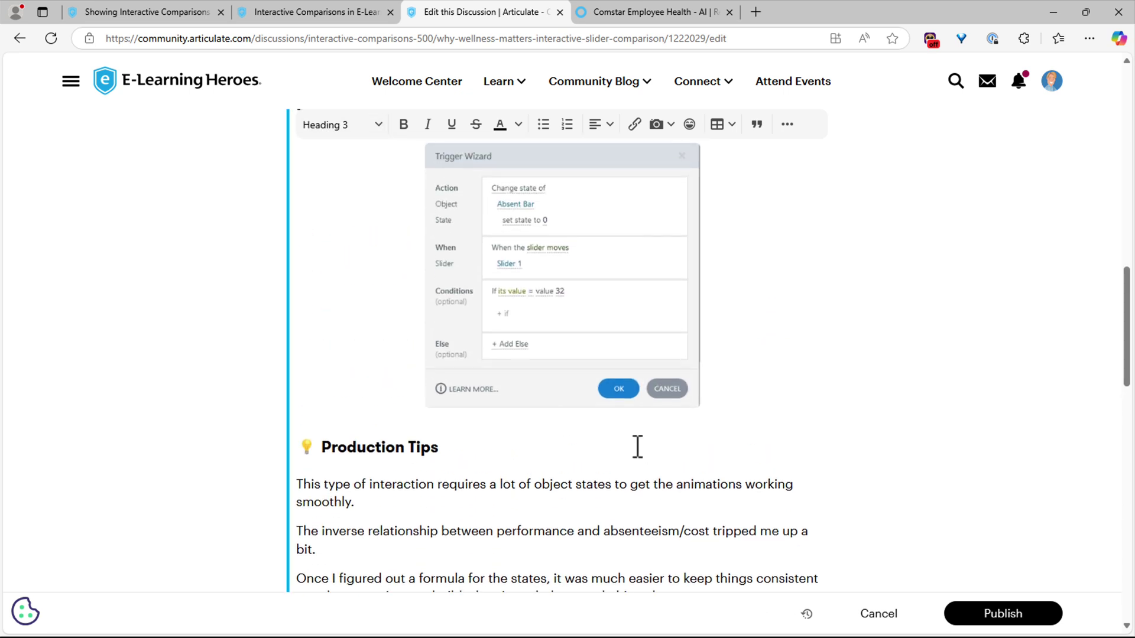
scroll(656, 467, "up", 3)
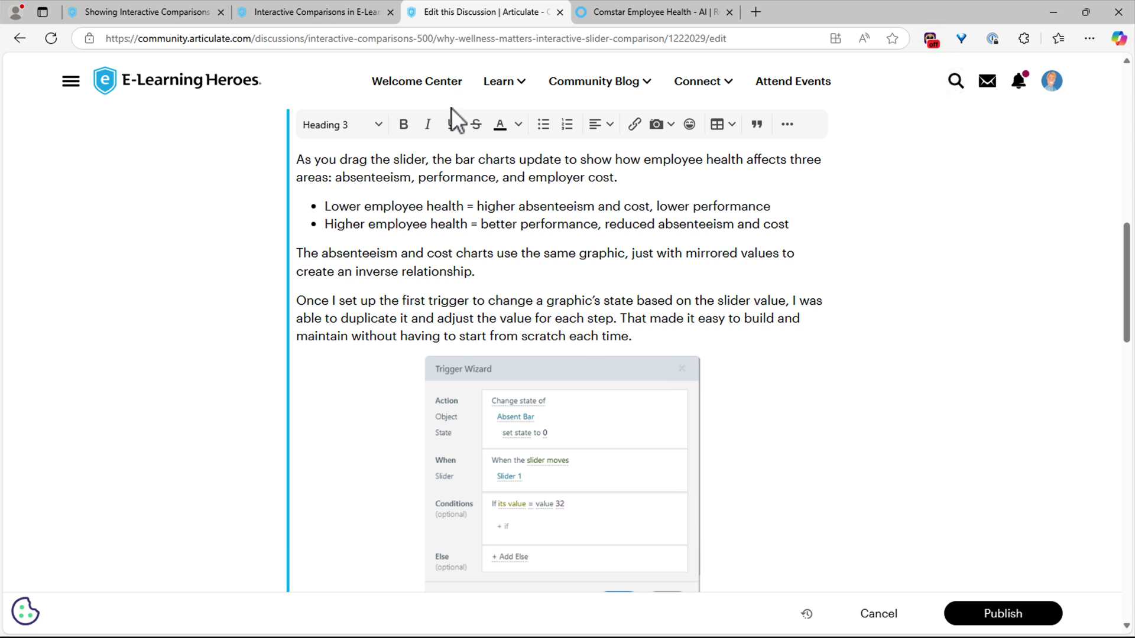
scroll(753, 309, "up", 8)
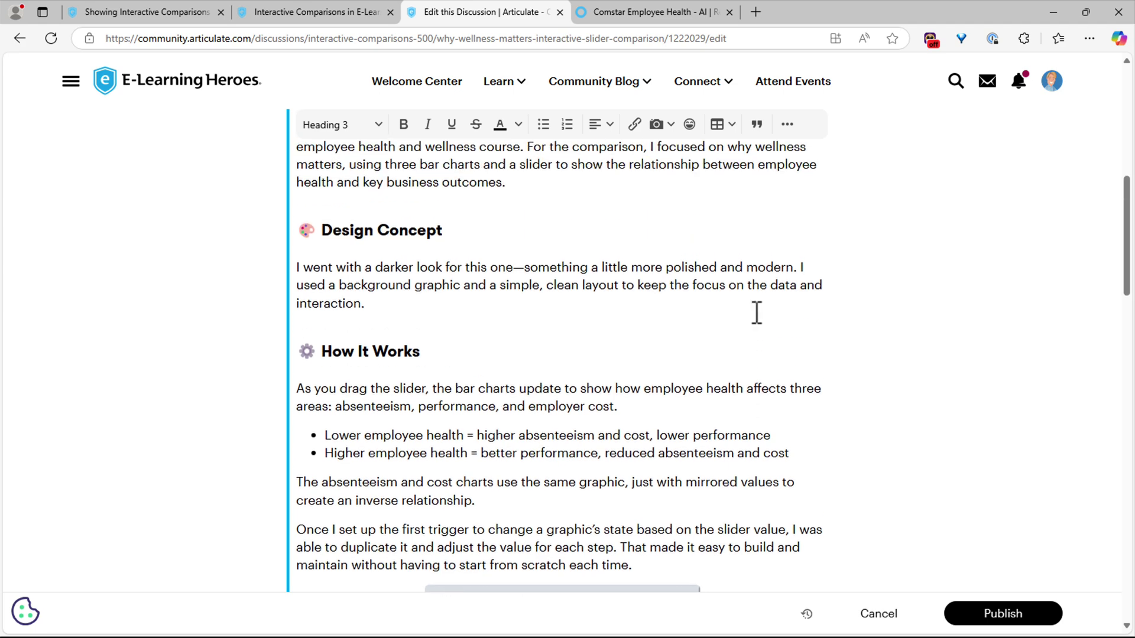
scroll(756, 313, "down", 2)
scroll(758, 313, "down", 15)
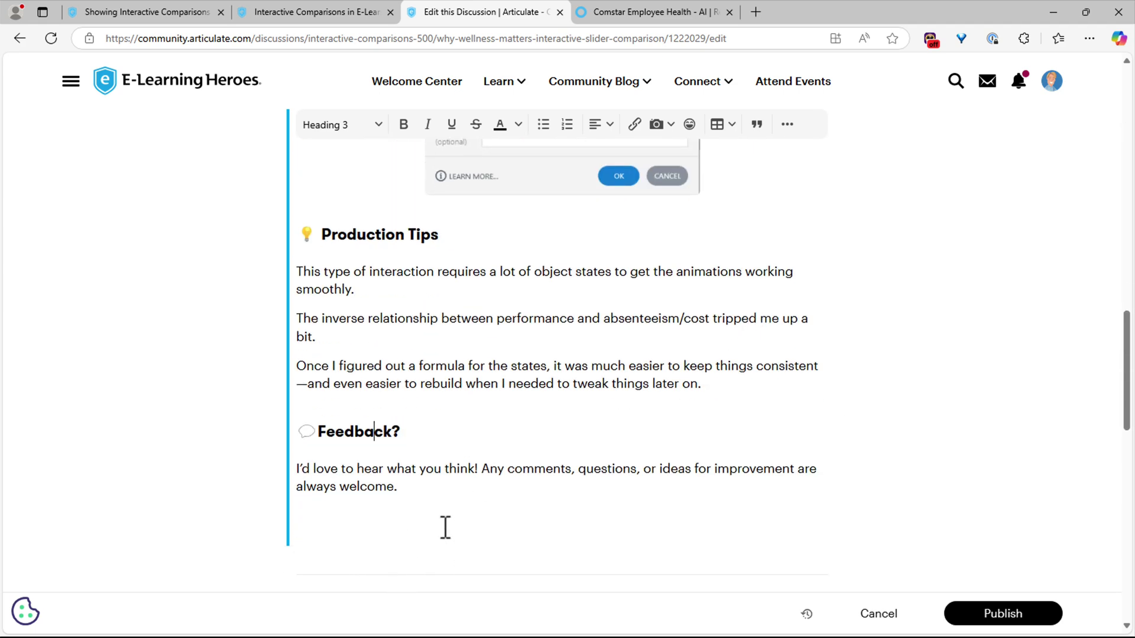
left_click(412, 526)
scroll(572, 524, "up", 15)
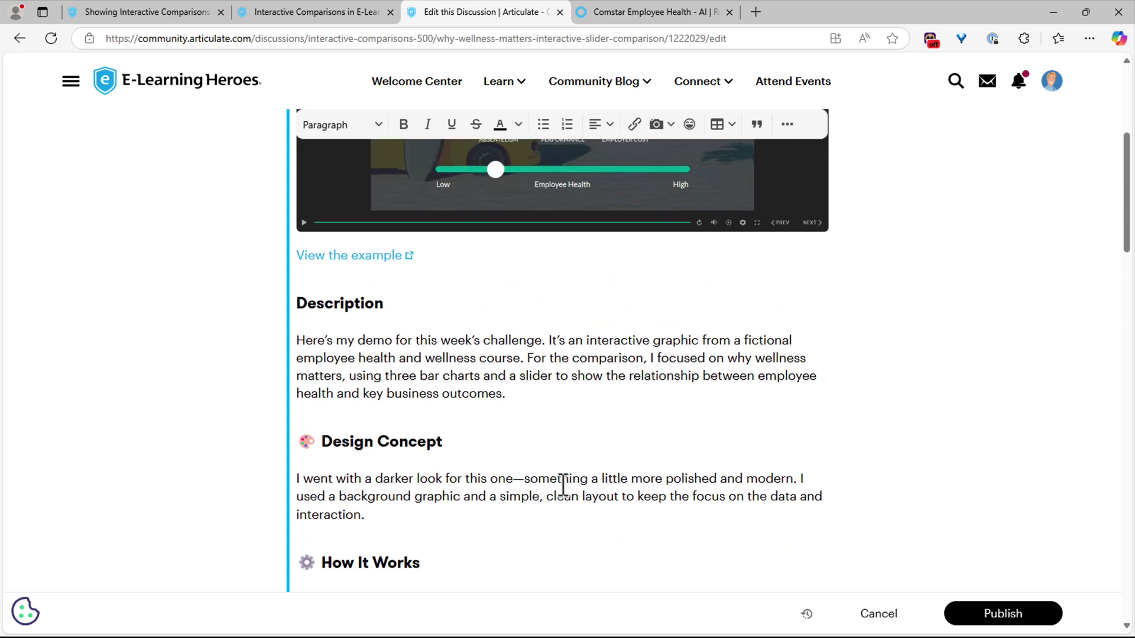
left_click(447, 312)
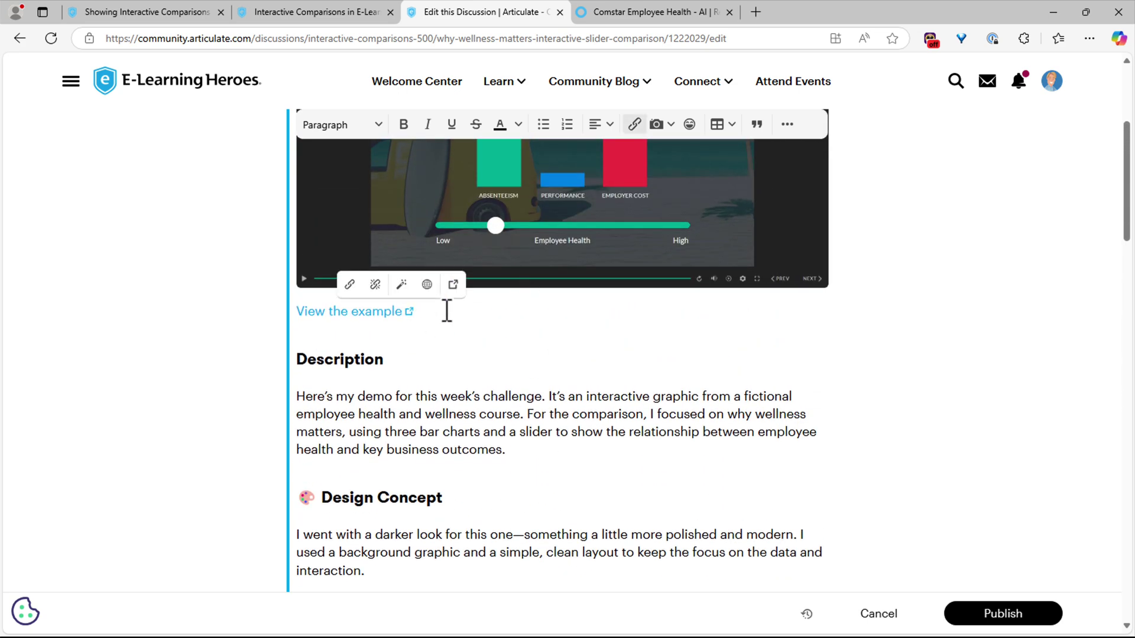
left_click(599, 125)
left_click(623, 177)
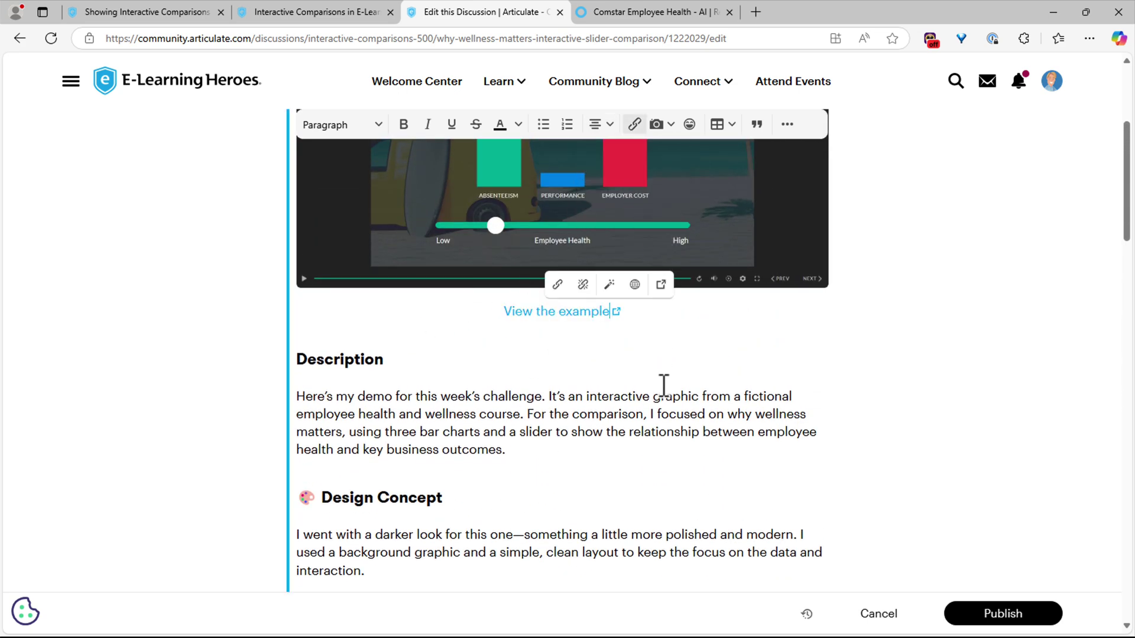
scroll(650, 402, "down", 5)
scroll(650, 402, "down", 10)
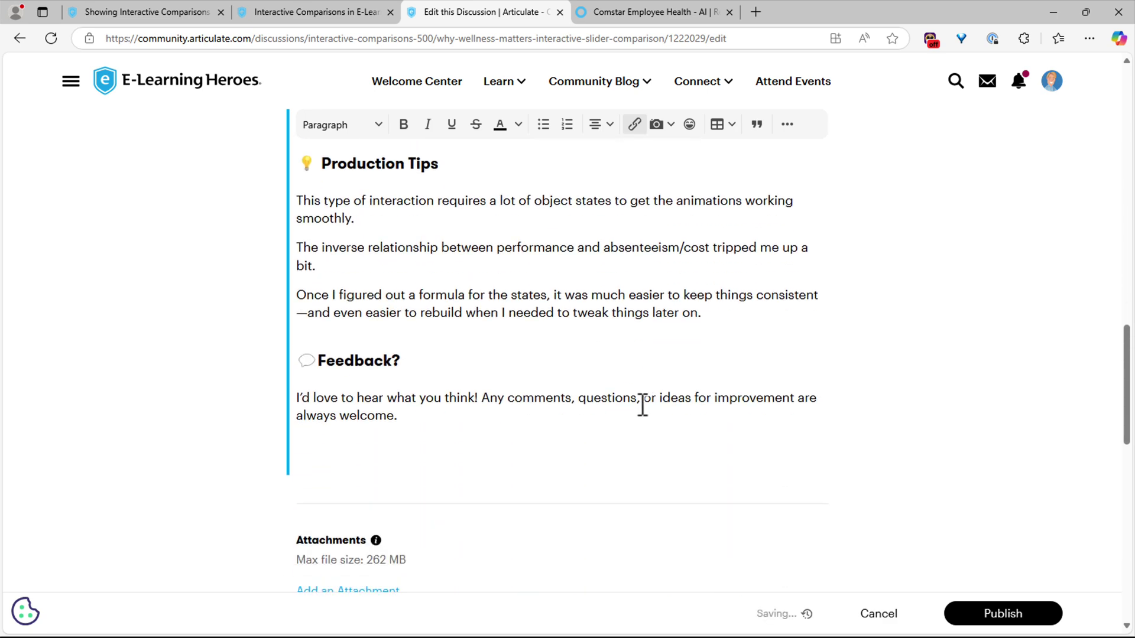
left_click(415, 417)
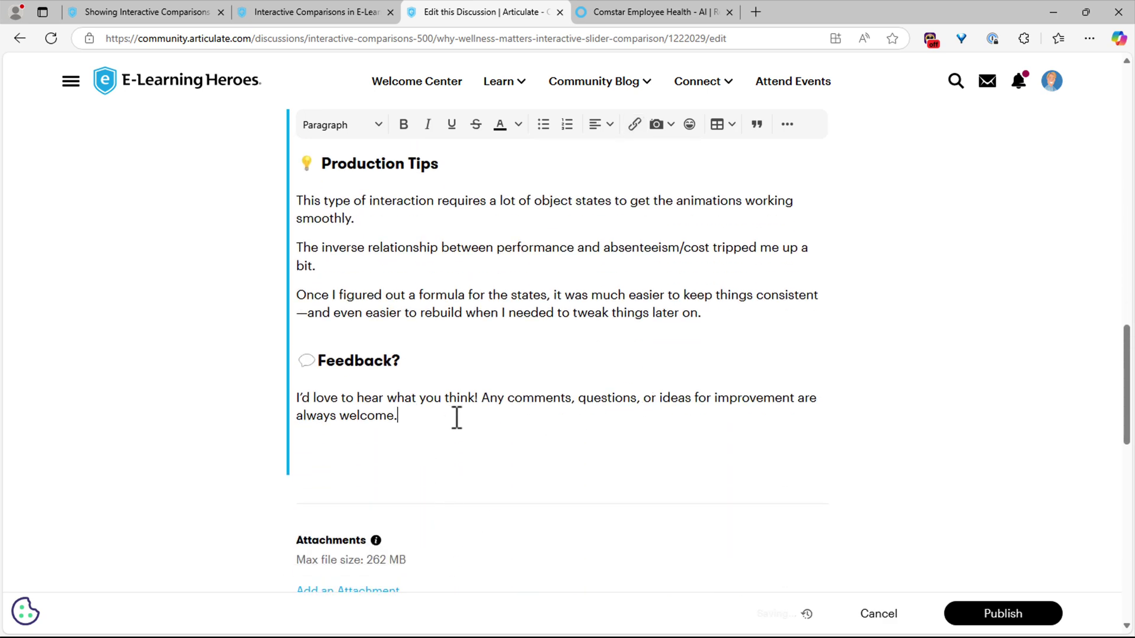
scroll(489, 415, "up", 15)
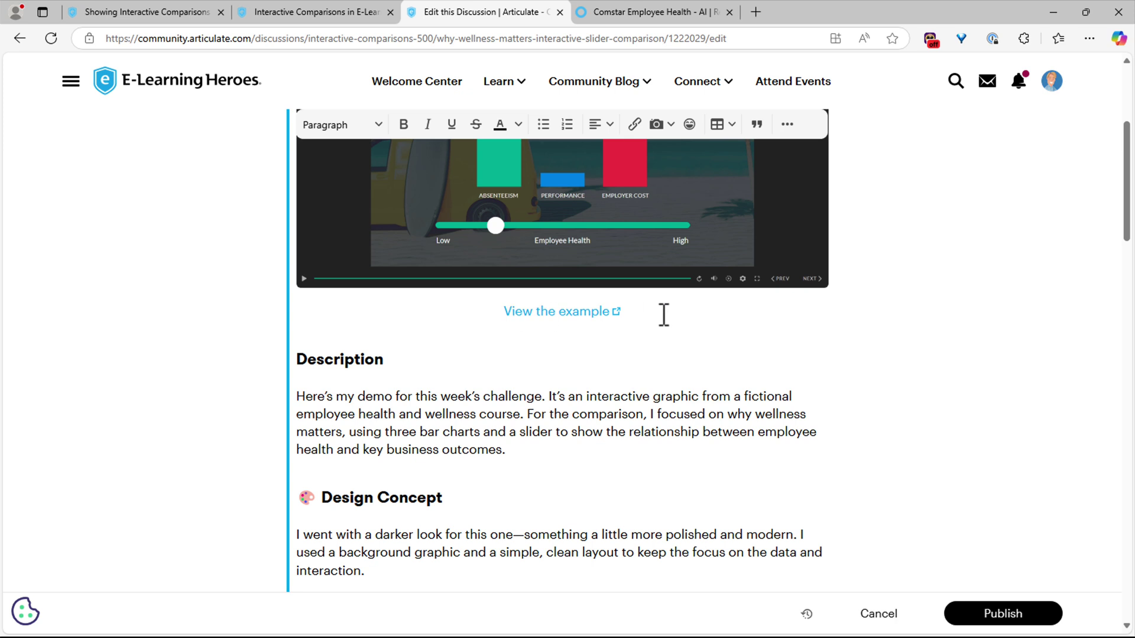
scroll(636, 363, "down", 15)
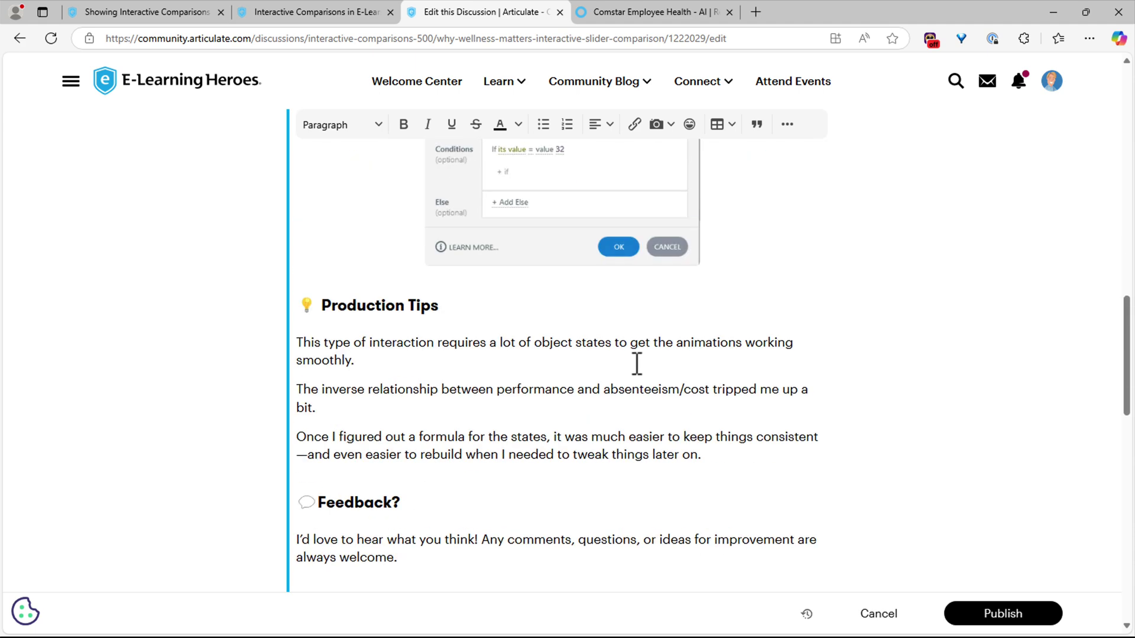
- Add an About Me line after the feedback, then lines for the author's name, linkedIn Profile, Personal Website
left_click(397, 380)
key("Return")
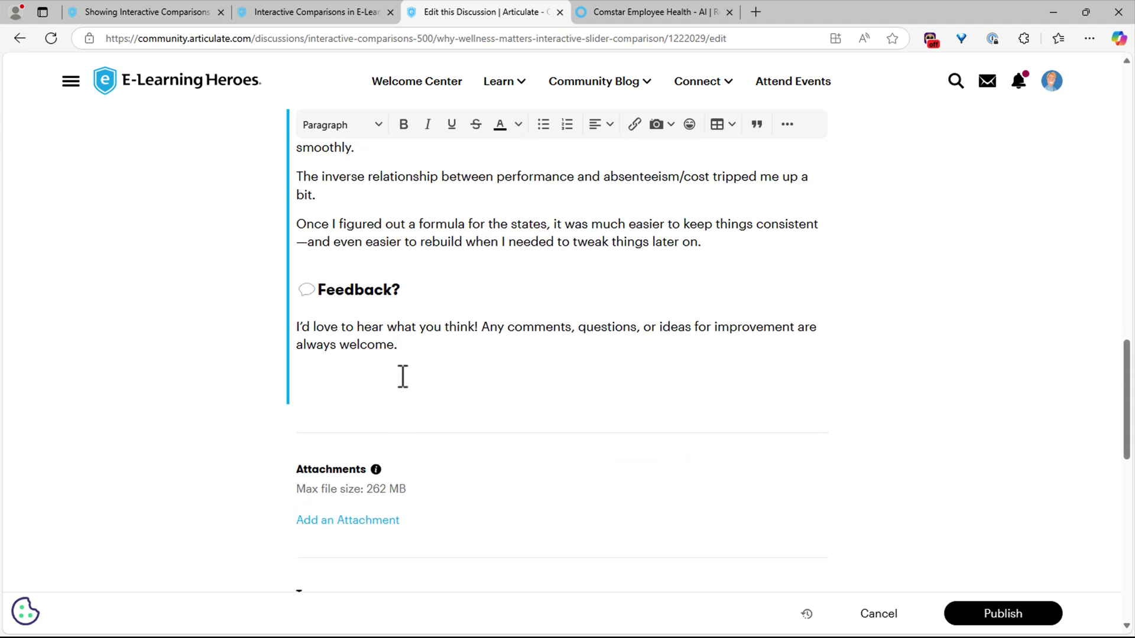
type("About Me")
key("Return")
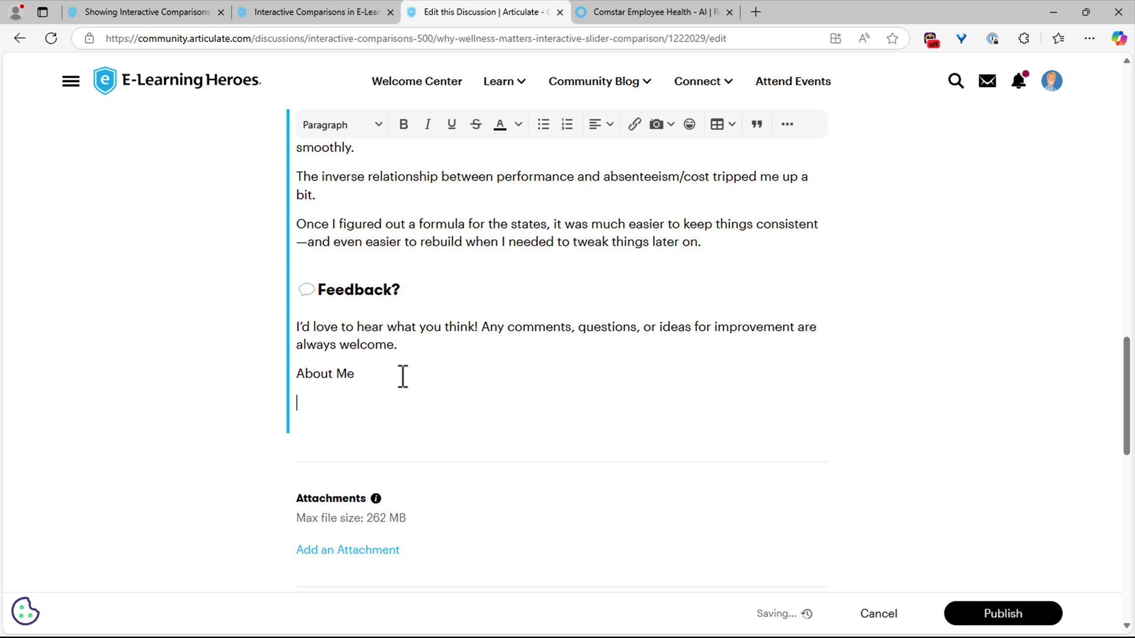
type("David Anderson")
key("Return")
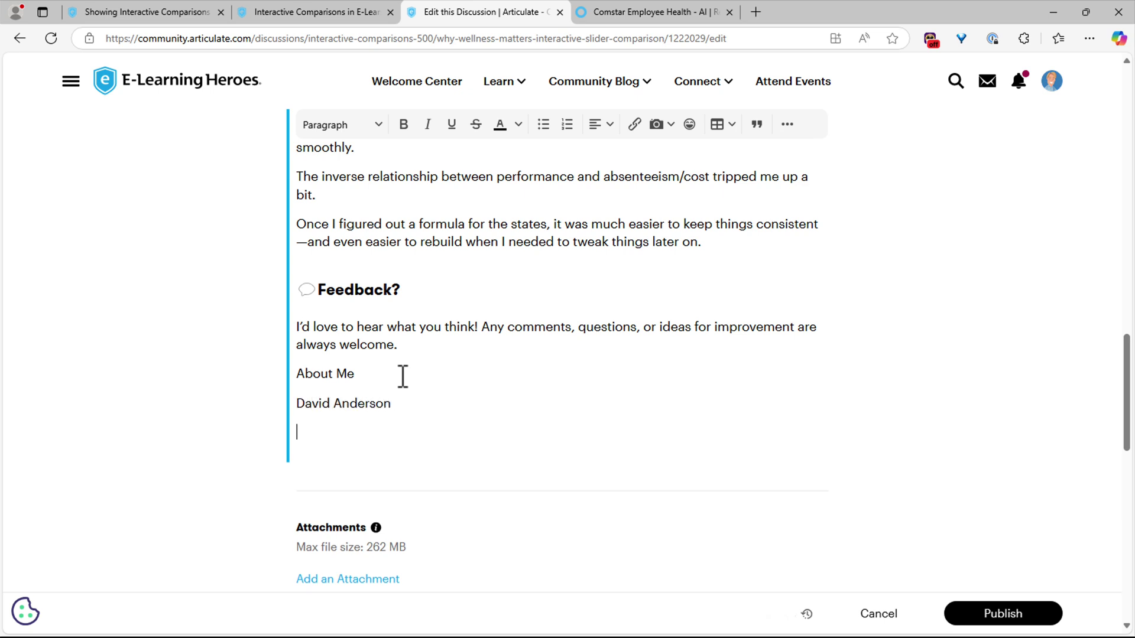
type("linkedIn Profile")
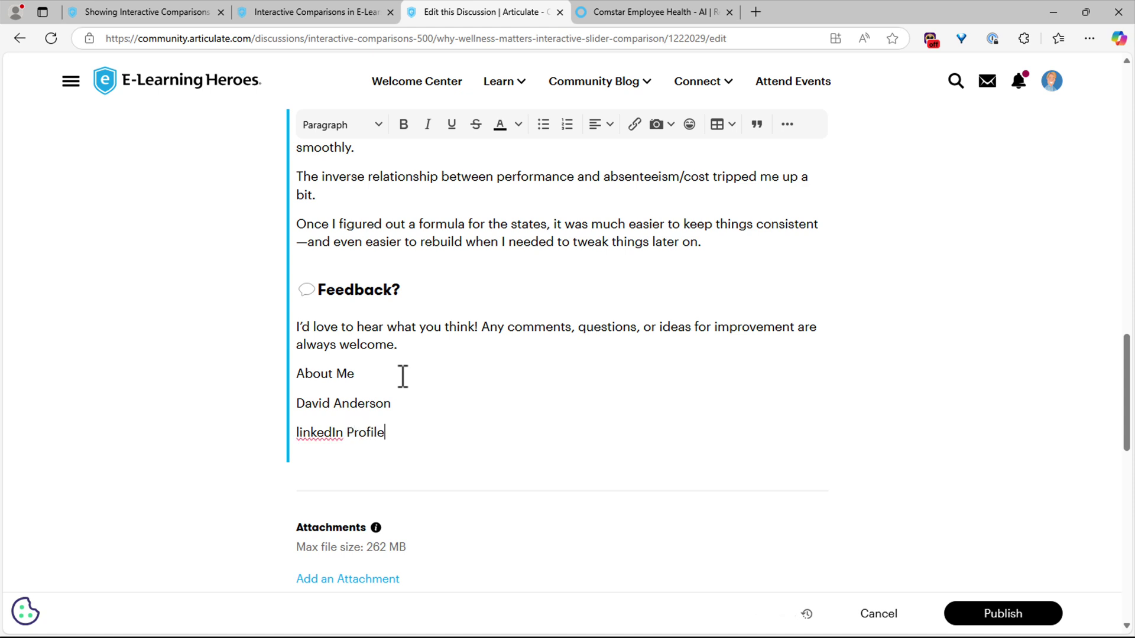
key("Return")
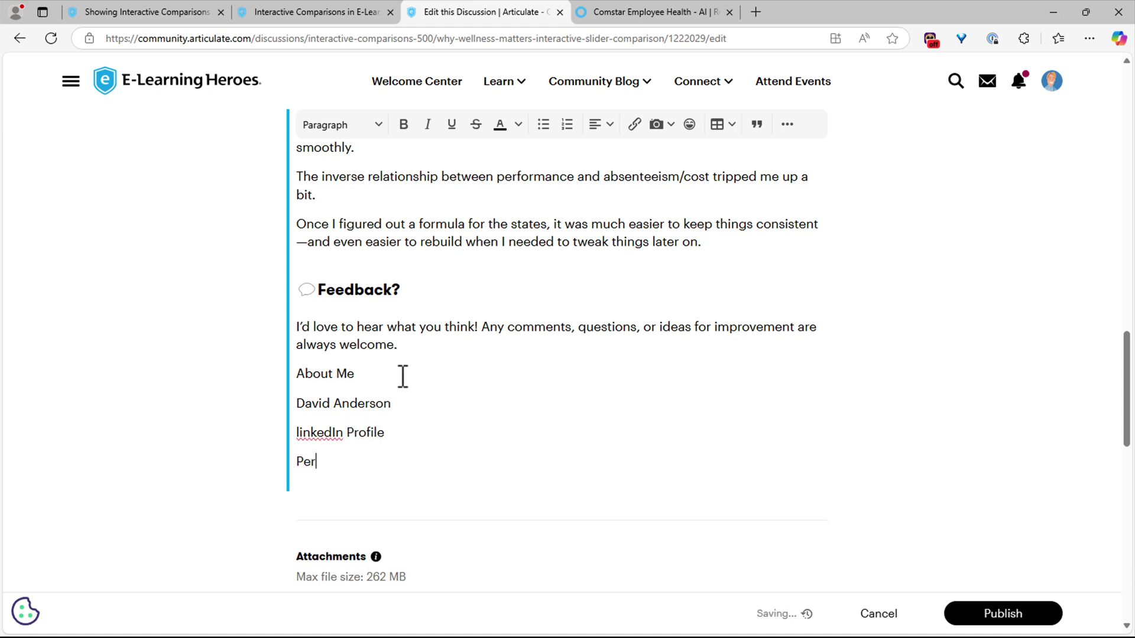
type("Personal Website")
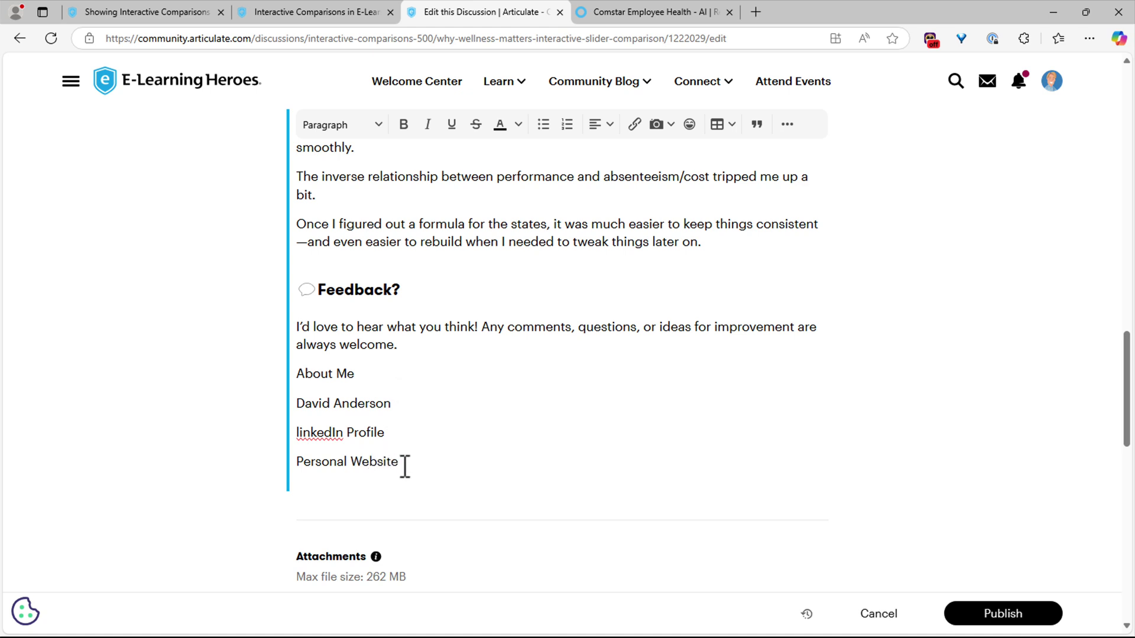
- Make the three lines under About Me a bulleted list and select About Me for formatting
left_click_drag(406, 466, 295, 404)
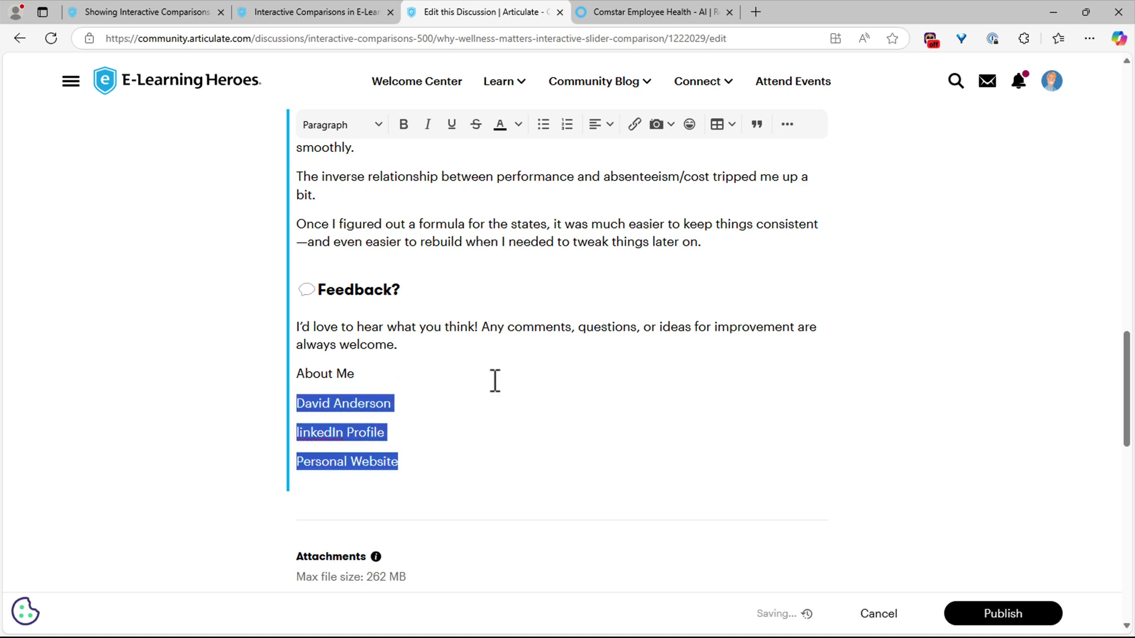
left_click(543, 124)
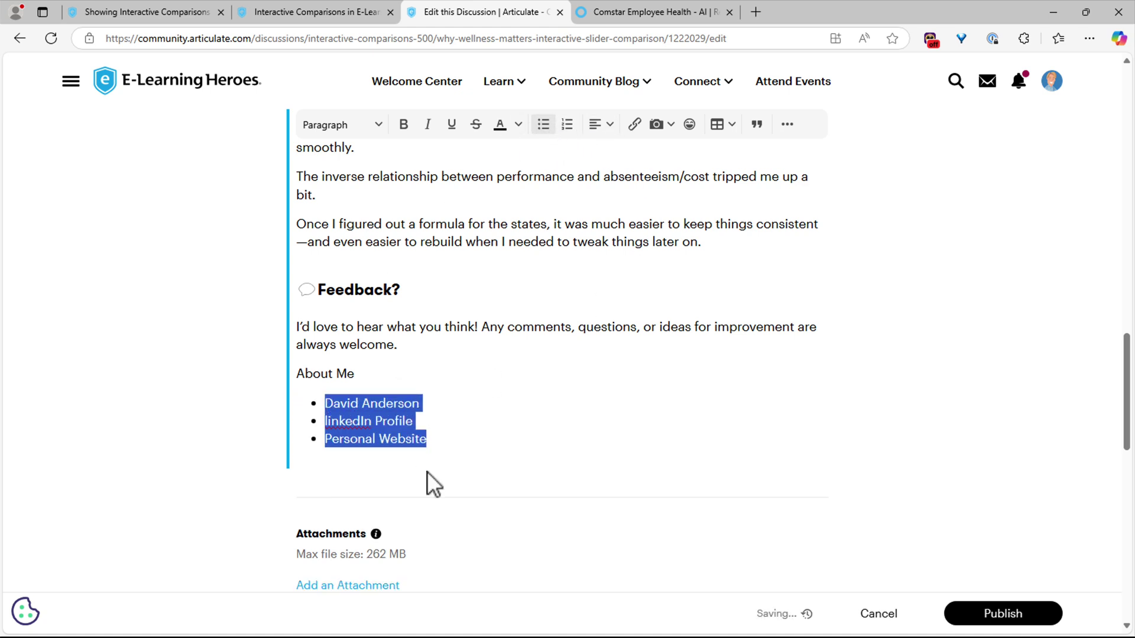
left_click(501, 393)
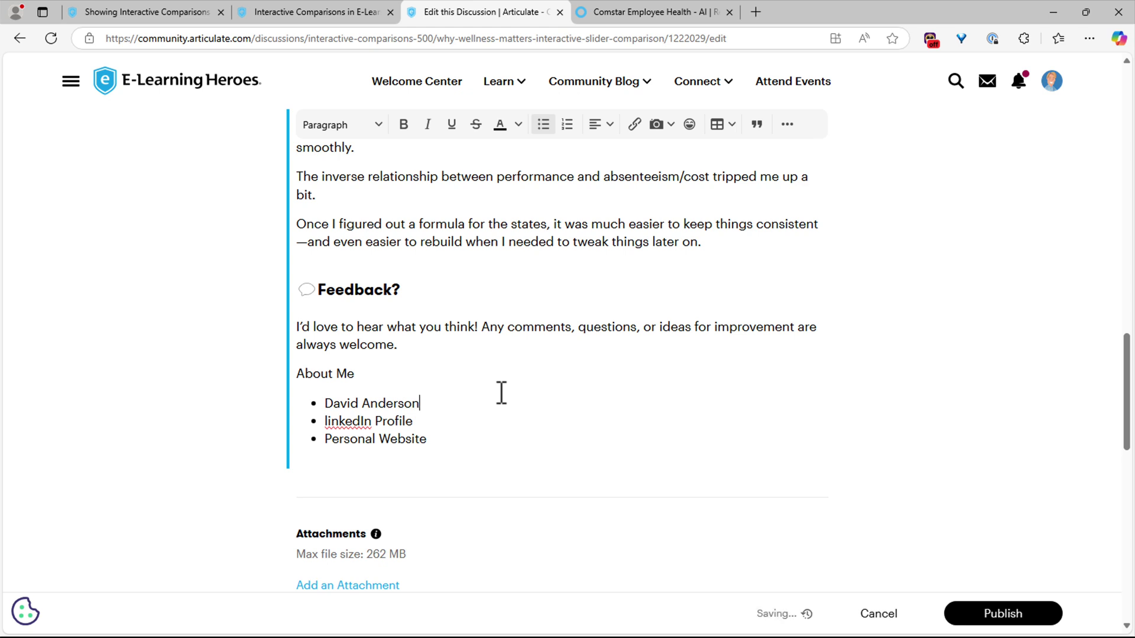
left_click(302, 373)
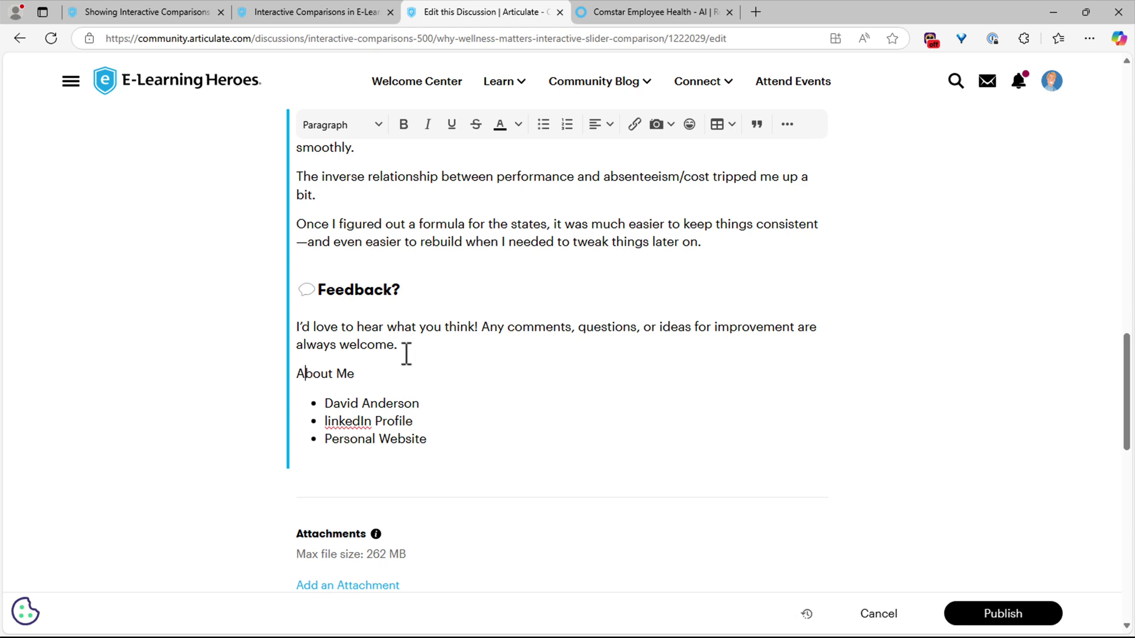
left_click(361, 126)
left_click(385, 269)
scroll(623, 405, "up", 10)
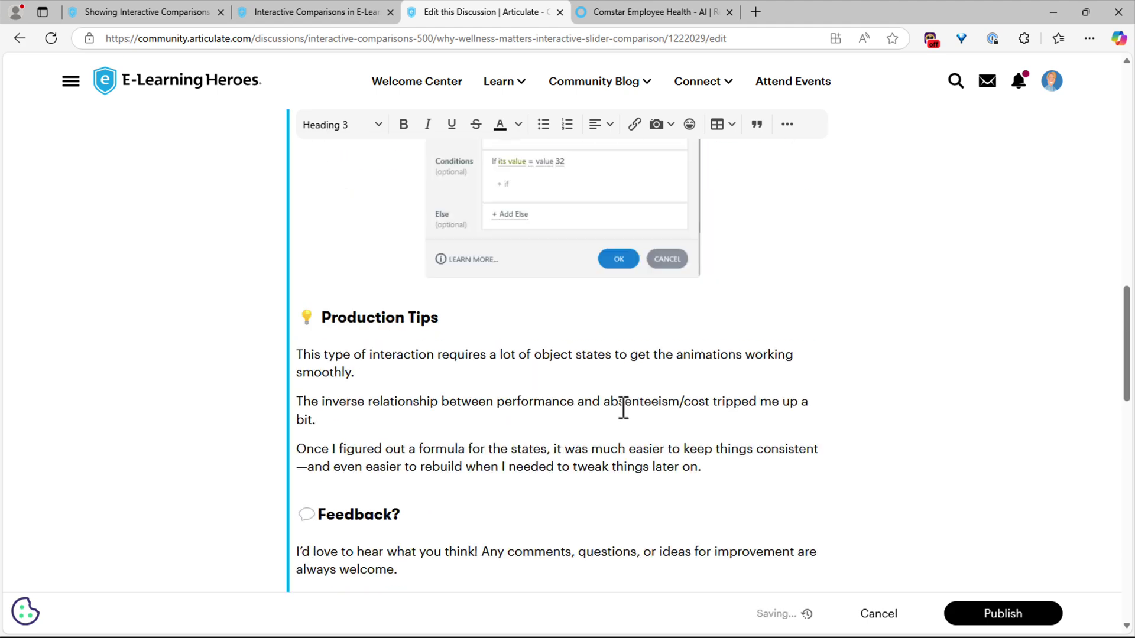
scroll(582, 325, "down", 4)
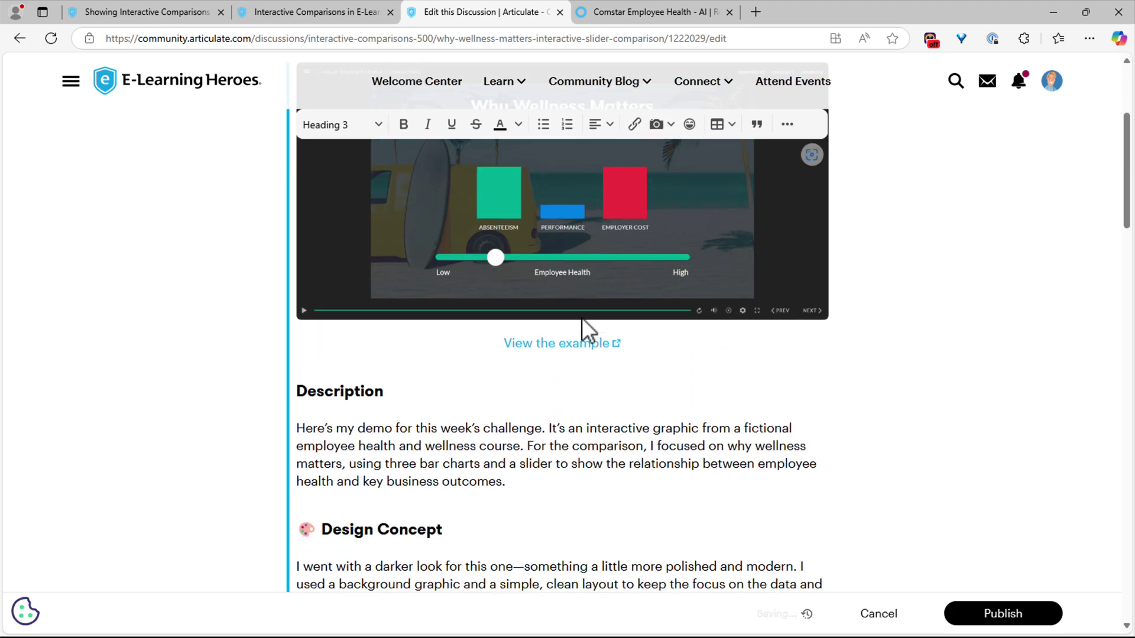
scroll(544, 421, "down", 4)
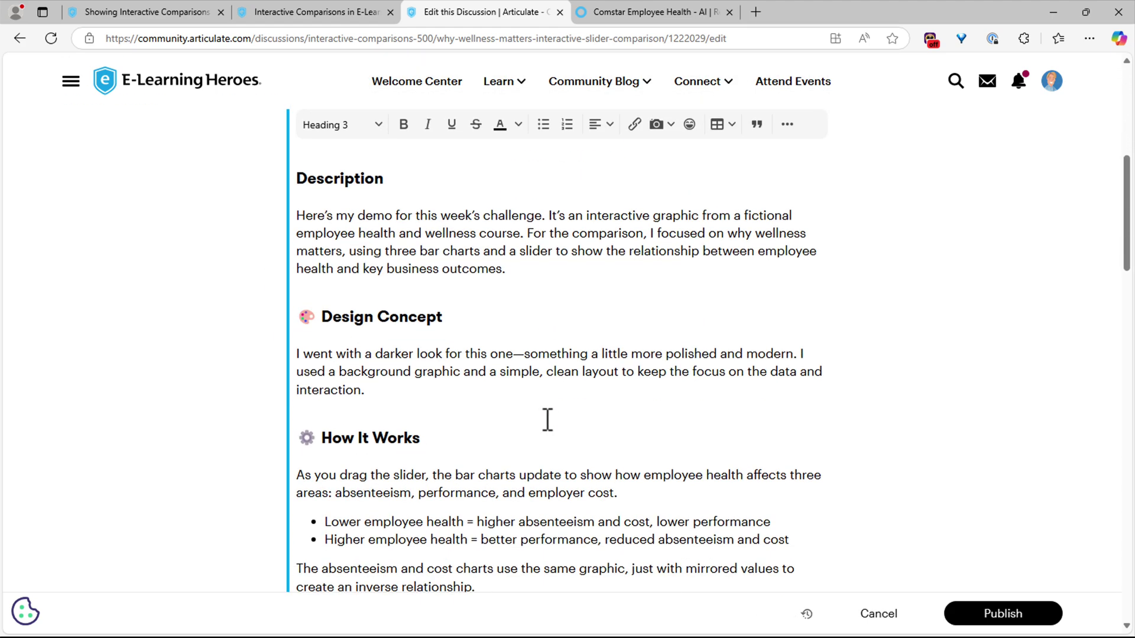
scroll(547, 421, "down", 2)
scroll(547, 421, "up", 10)
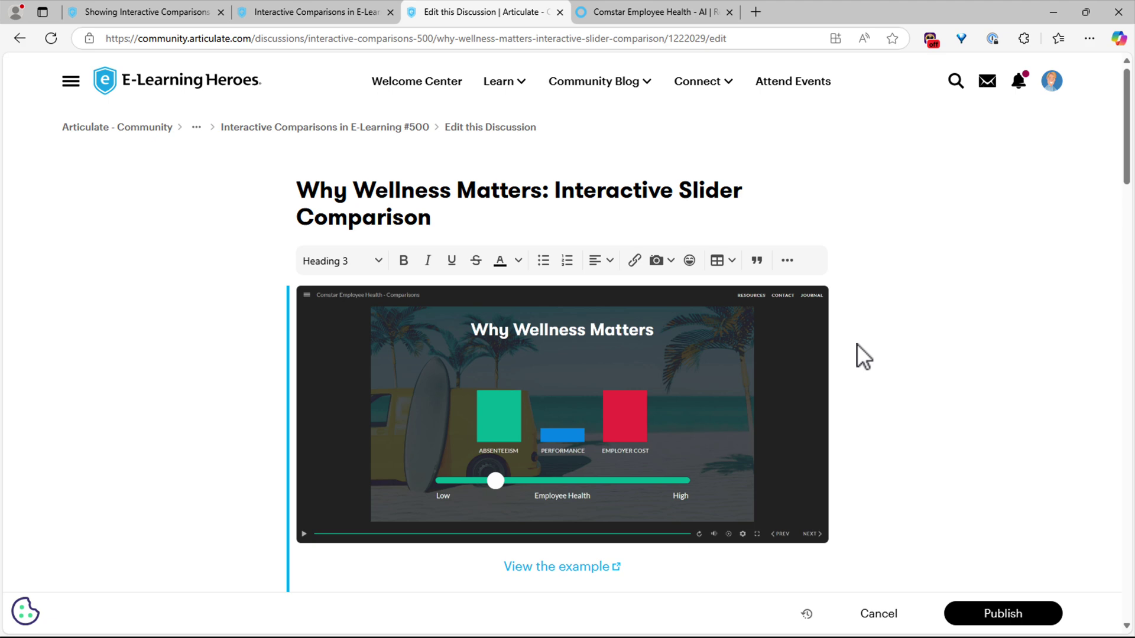
- Publish the wellness post, review the Interactive Comparisons #500 submissions, then go to E-Learning Challenges Recaps
left_click(1005, 616)
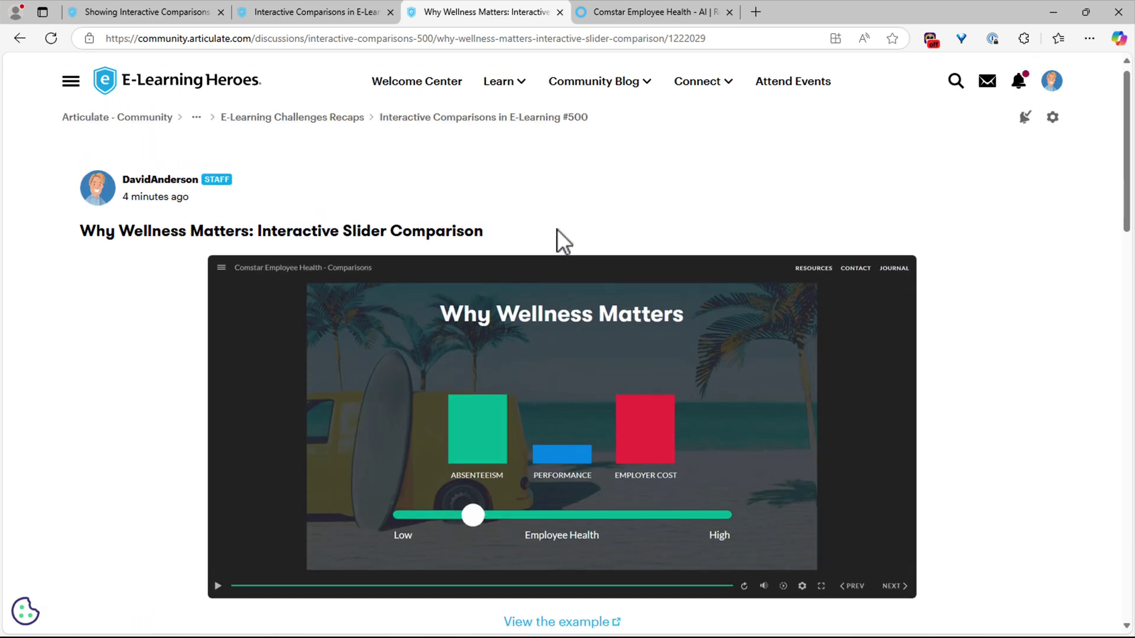
left_click(480, 135)
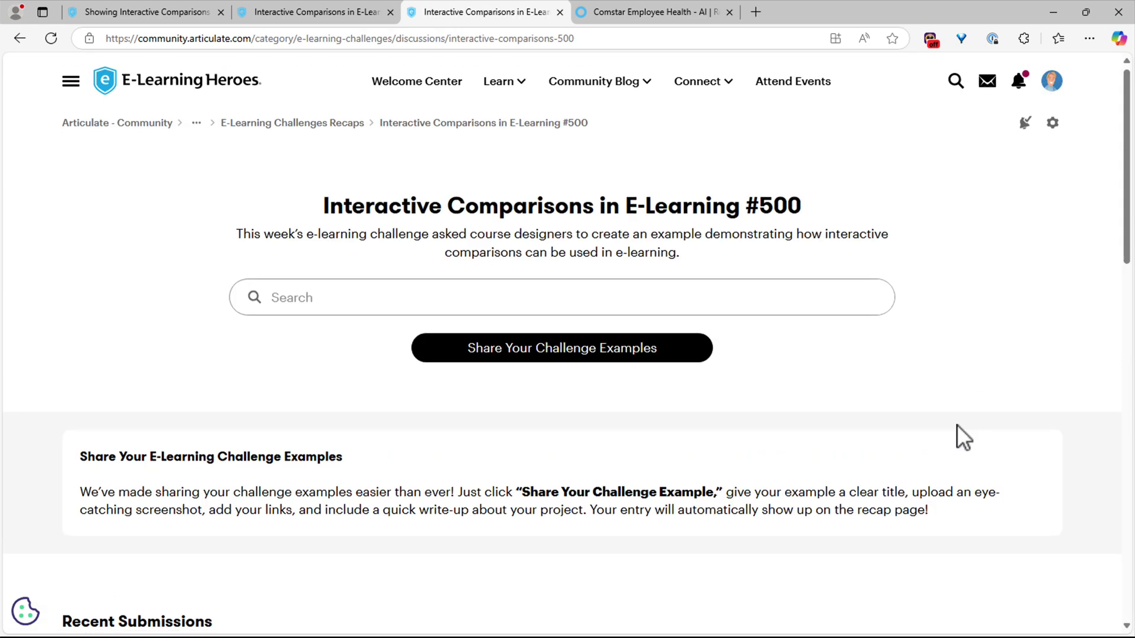
scroll(958, 425, "down", 6)
scroll(959, 438, "down", 4)
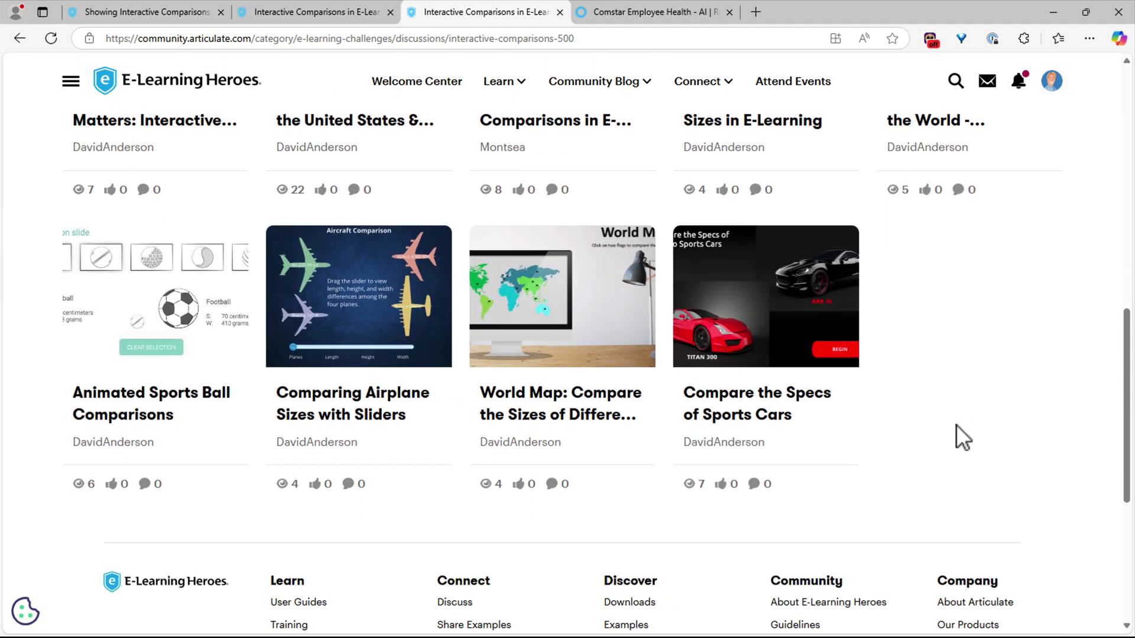
scroll(959, 437, "up", 10)
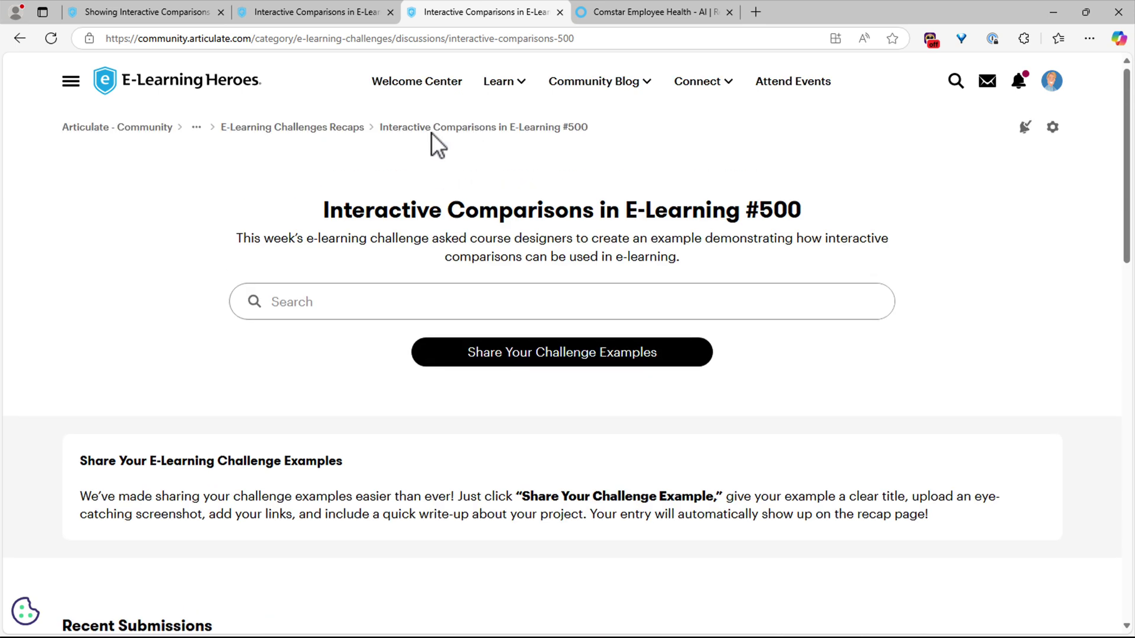
left_click(321, 129)
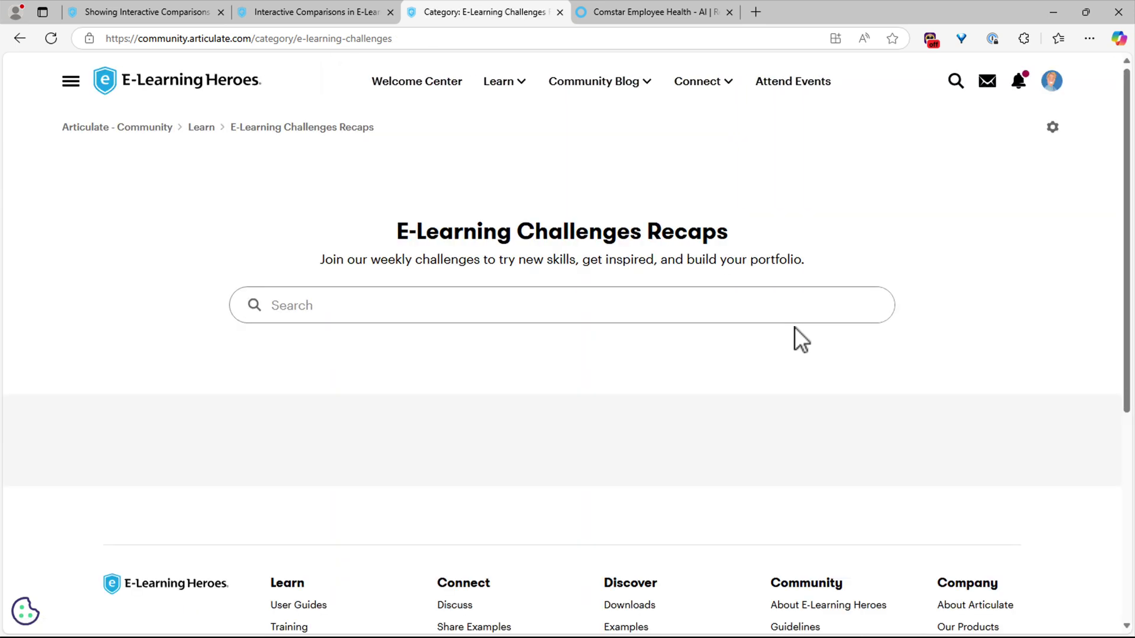
- Open the Paper Cut Design Effect in E-Learning #499 card and browse its Recent Submissions grid
scroll(816, 378, "down", 4)
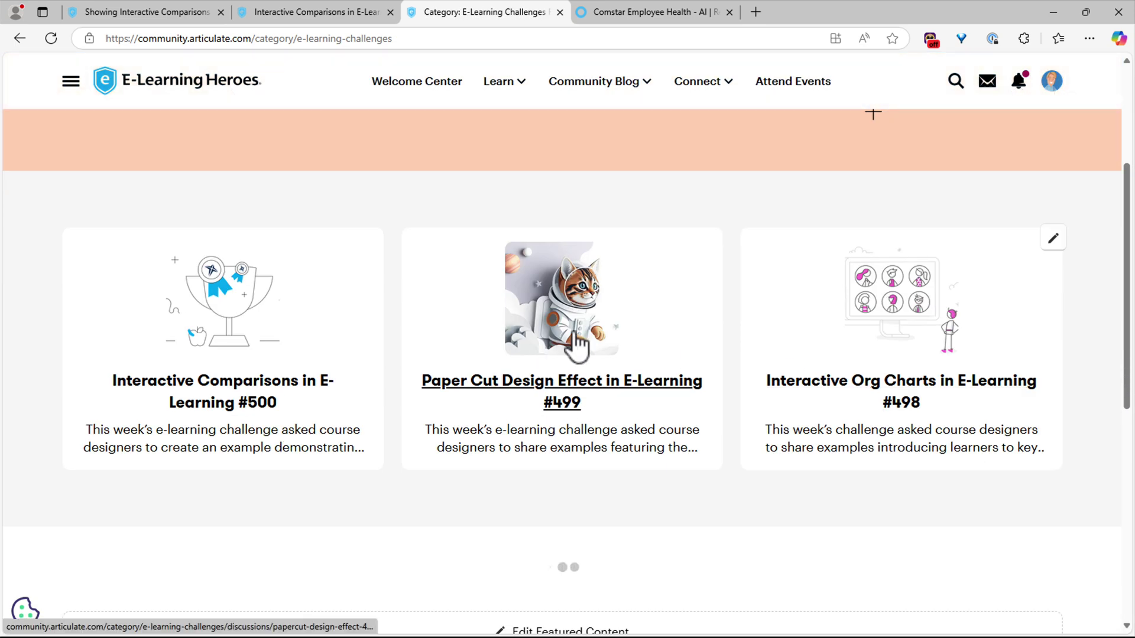
left_click(576, 343)
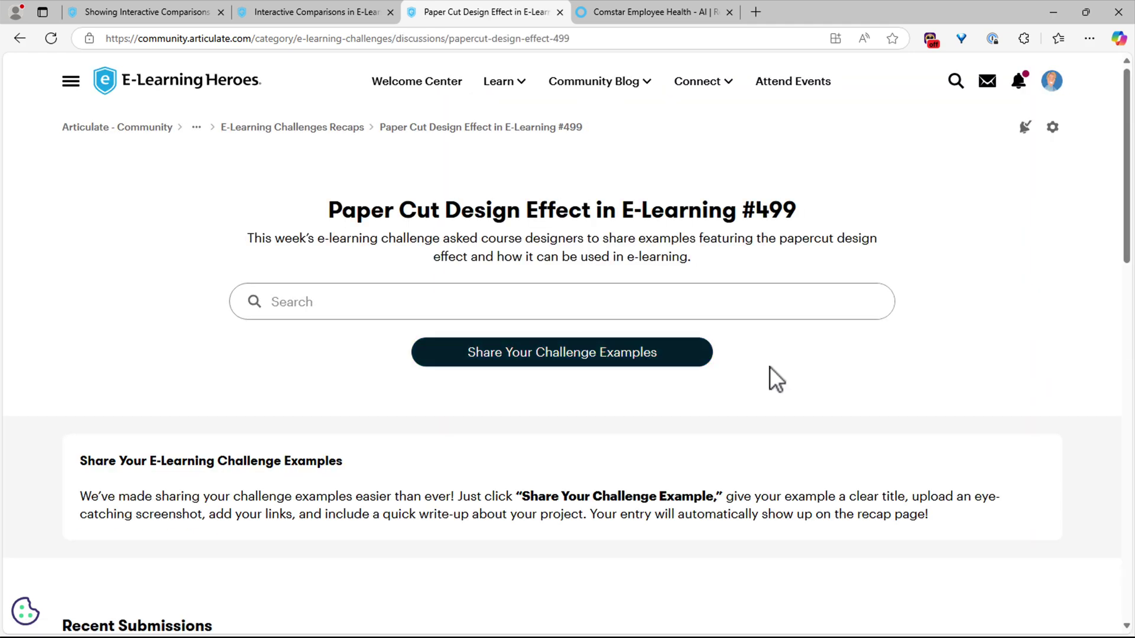
scroll(933, 389, "down", 8)
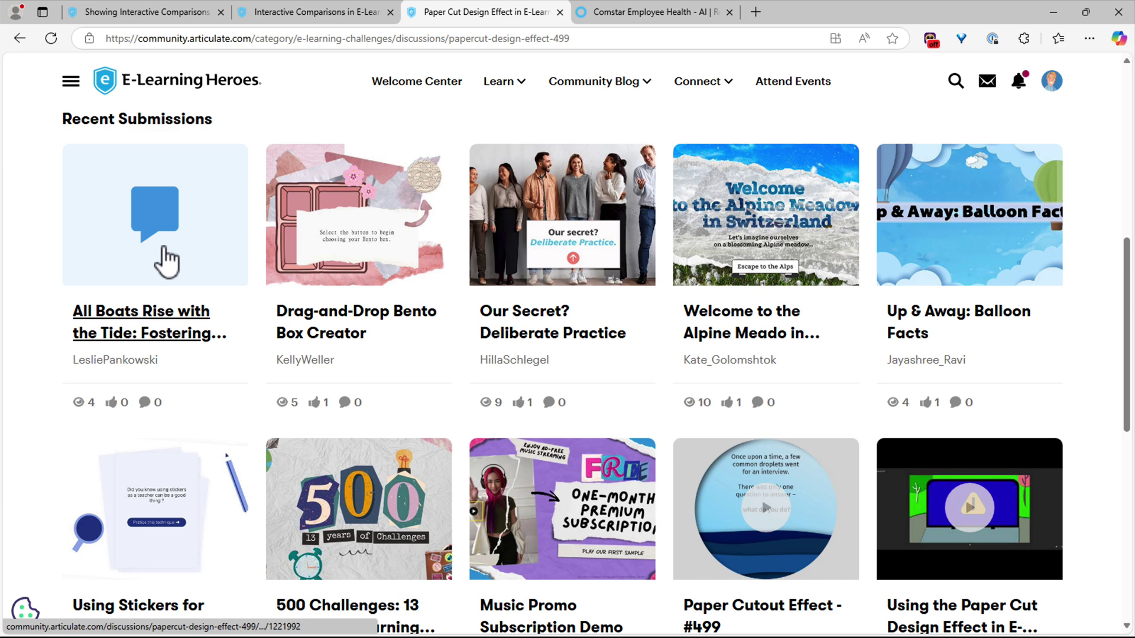
scroll(816, 363, "down", 1)
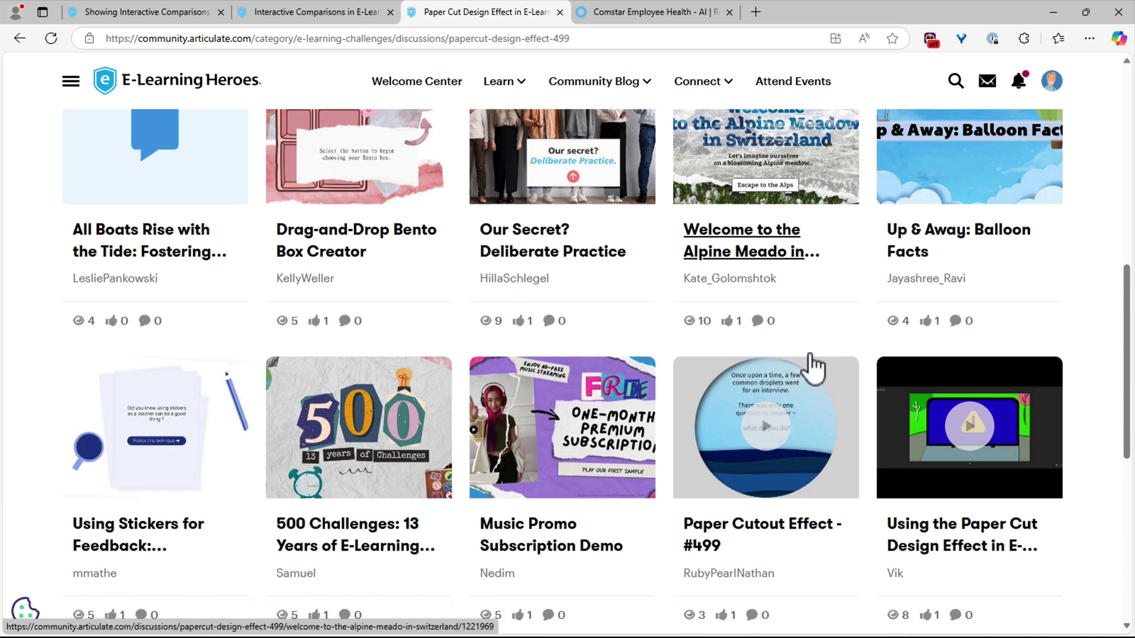
scroll(814, 369, "down", 1)
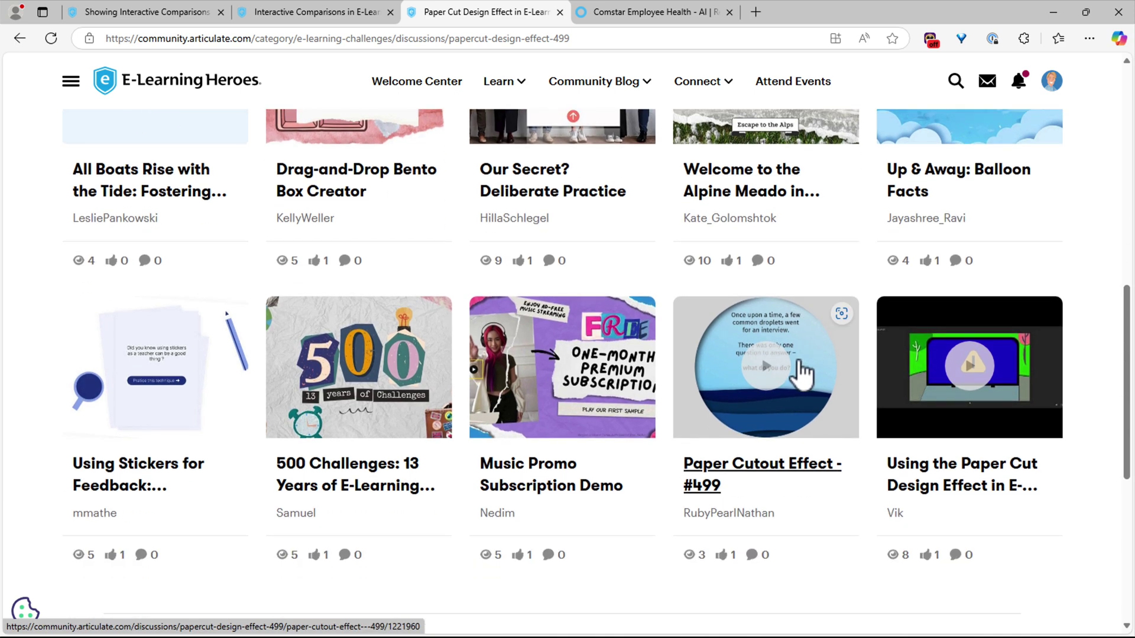
scroll(804, 372, "up", 2)
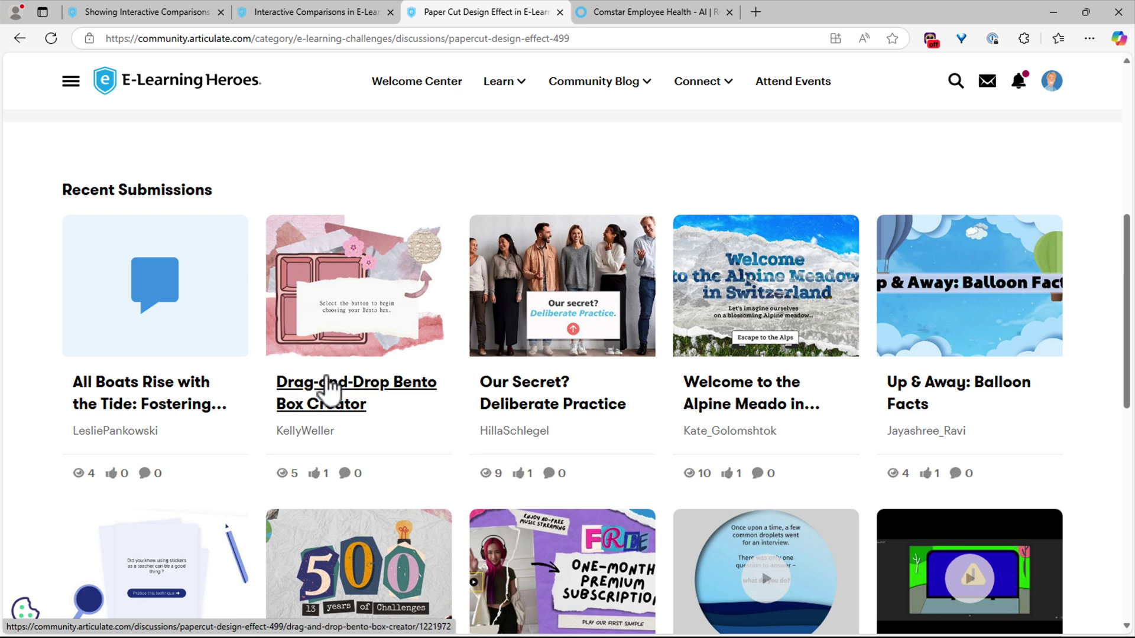